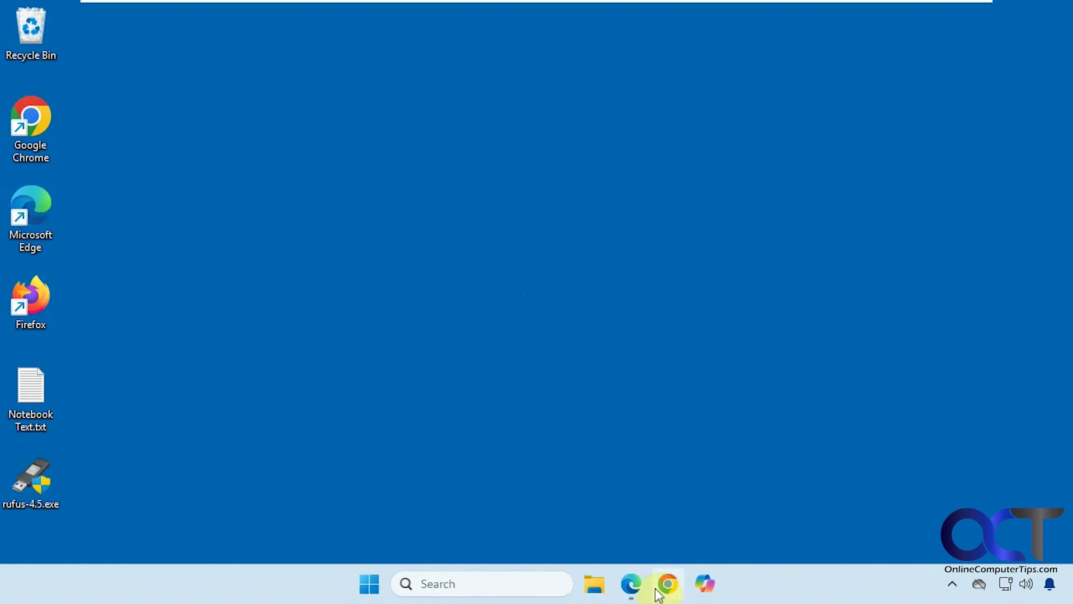
Download MediaCreationTool_Win11_23H2.exe from the Windows 11 page and run it with administrator approval
{"action": "left_click", "coordinate": [631, 584]}
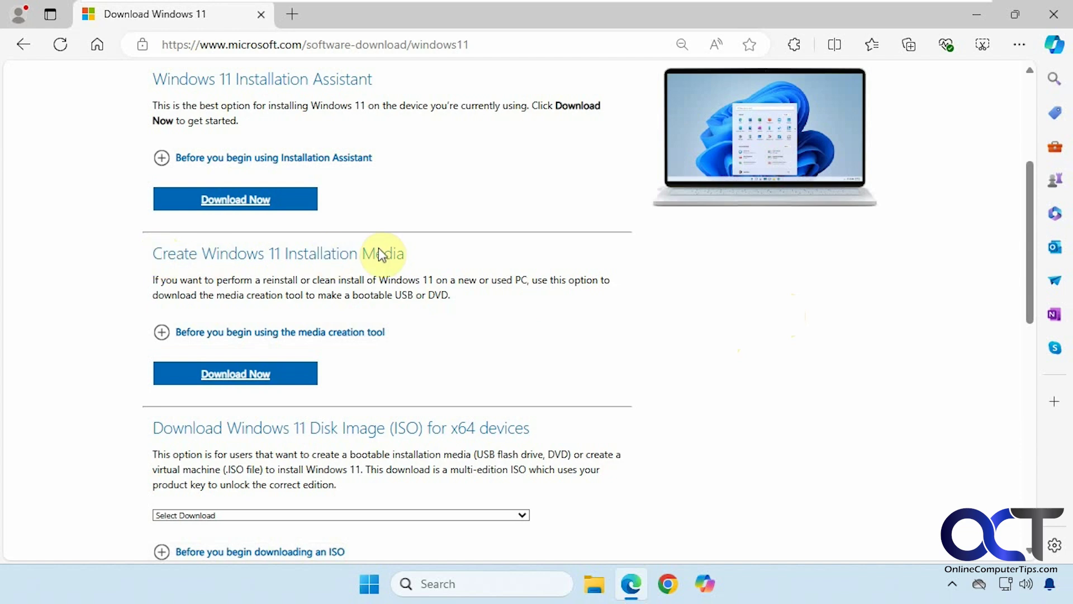
{"action": "left_click", "coordinate": [256, 380]}
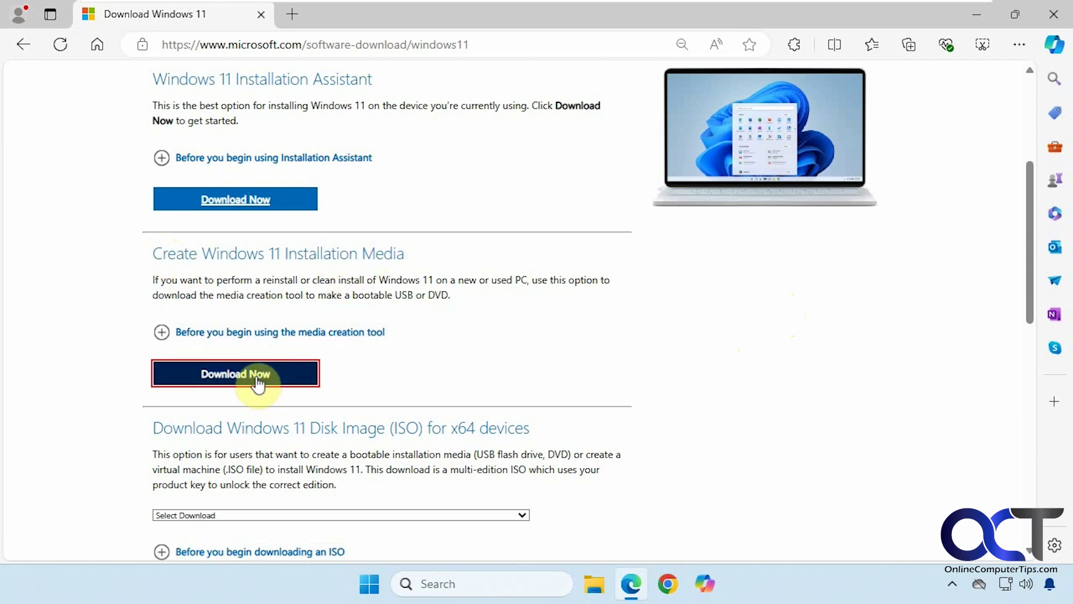
{"action": "left_click", "coordinate": [702, 134]}
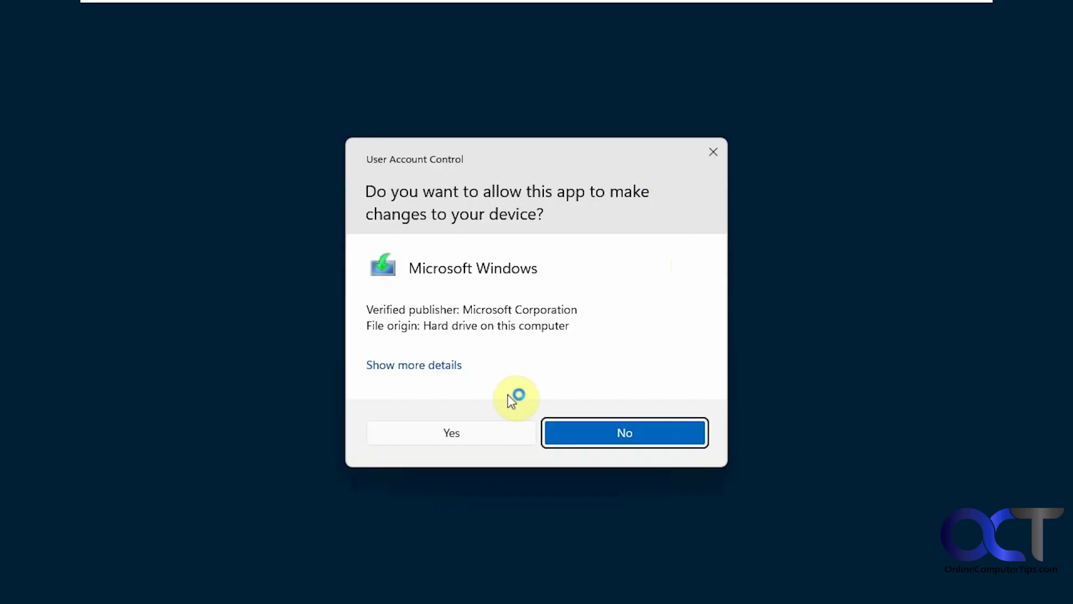
{"action": "left_click", "coordinate": [465, 434]}
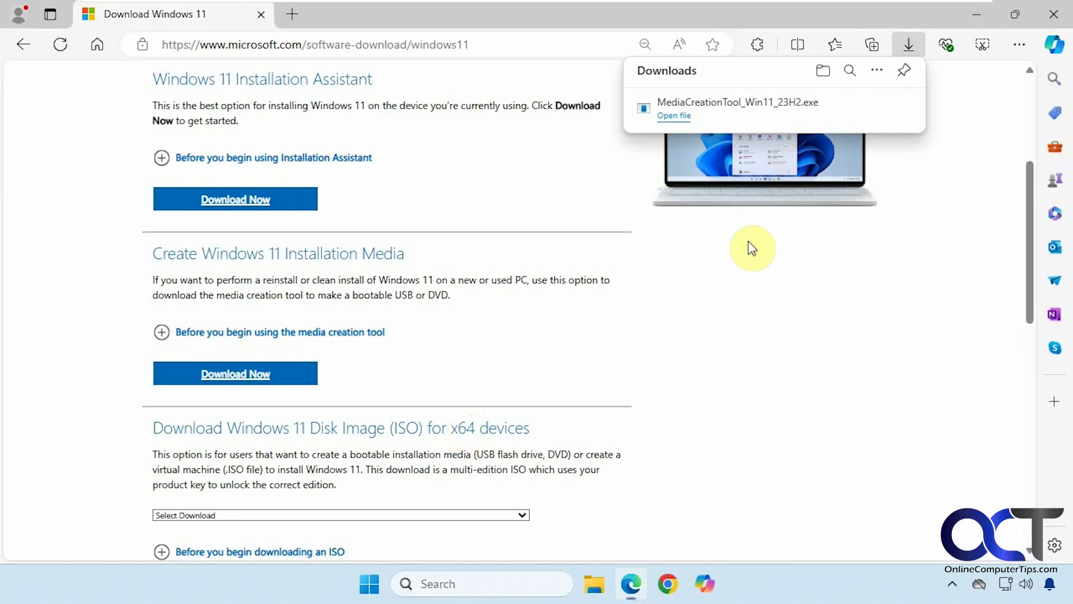
Accept the license terms and keep the recommended Windows 11 language and edition
{"action": "left_click", "coordinate": [968, 14]}
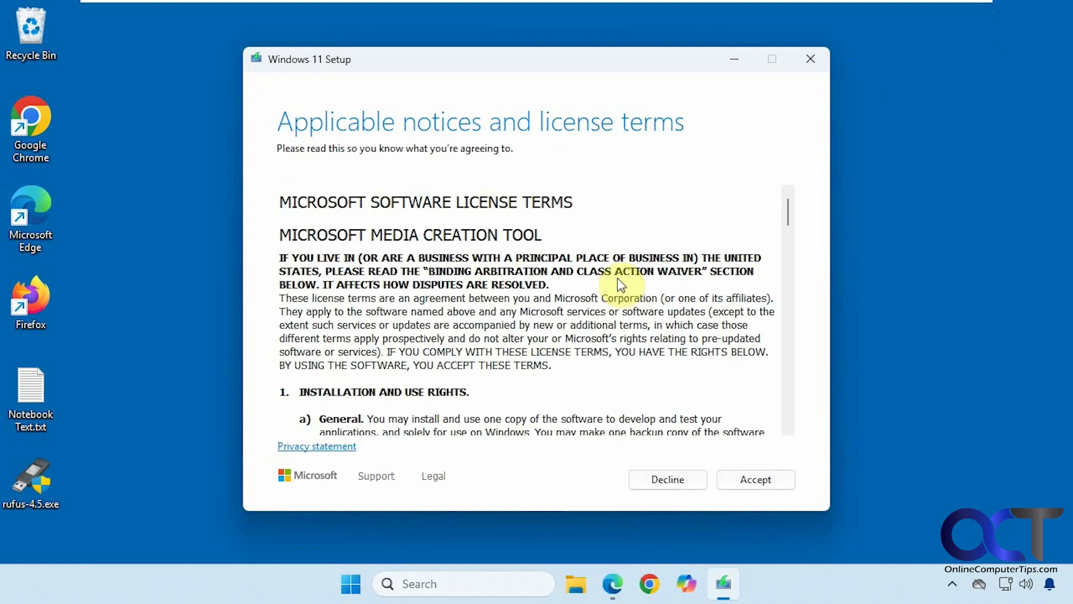
{"action": "left_click", "coordinate": [751, 479]}
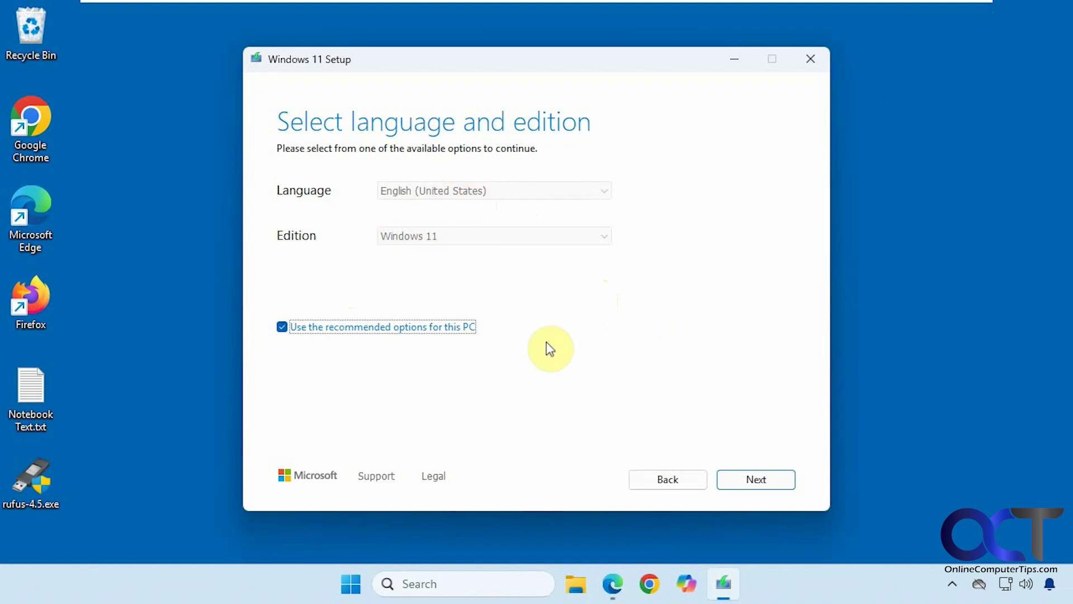
{"action": "left_click", "coordinate": [748, 472]}
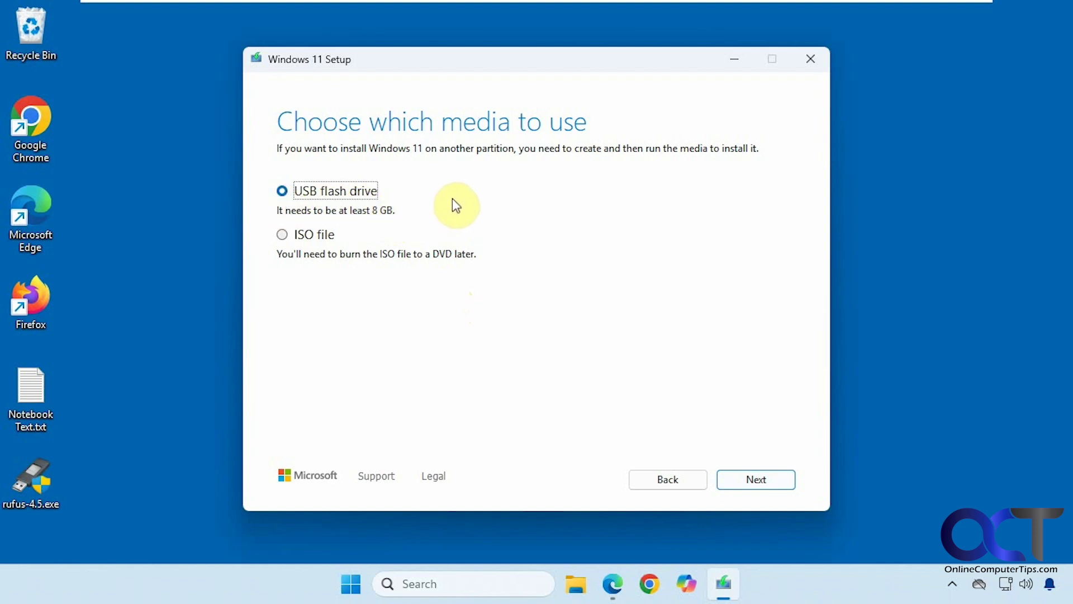
Choose USB flash drive media, target F: (SANDISK), and write Windows 11 to it
{"action": "left_click", "coordinate": [758, 481]}
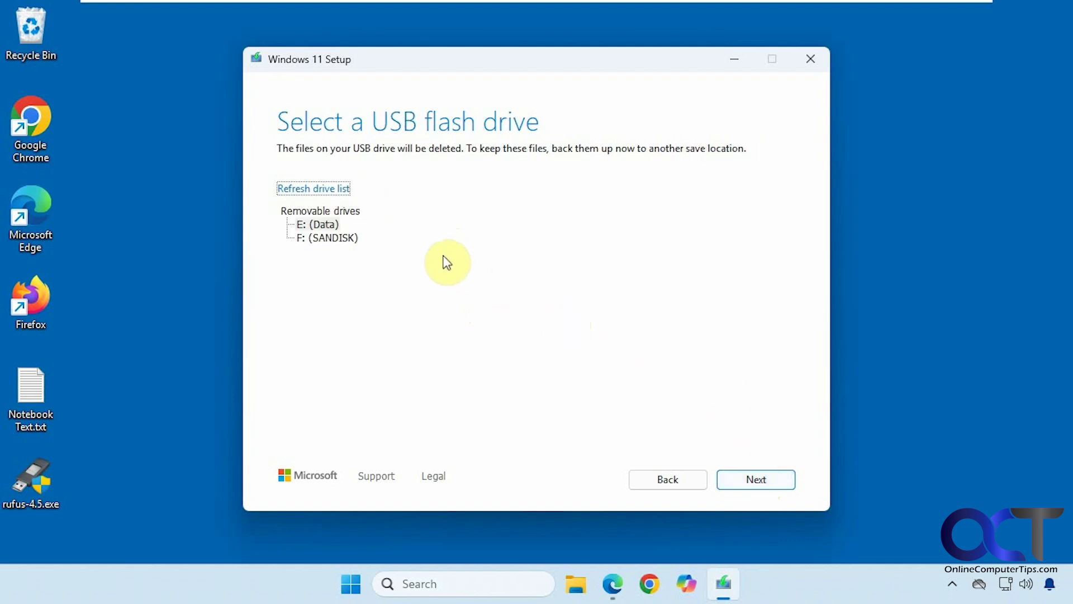
{"action": "left_click", "coordinate": [346, 241]}
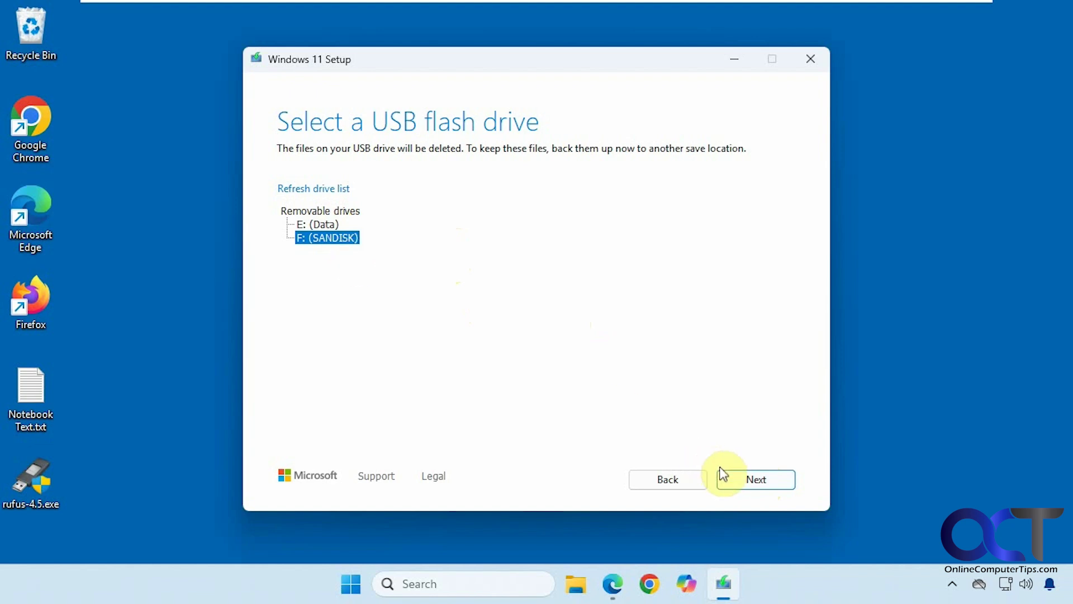
{"action": "left_click", "coordinate": [737, 480]}
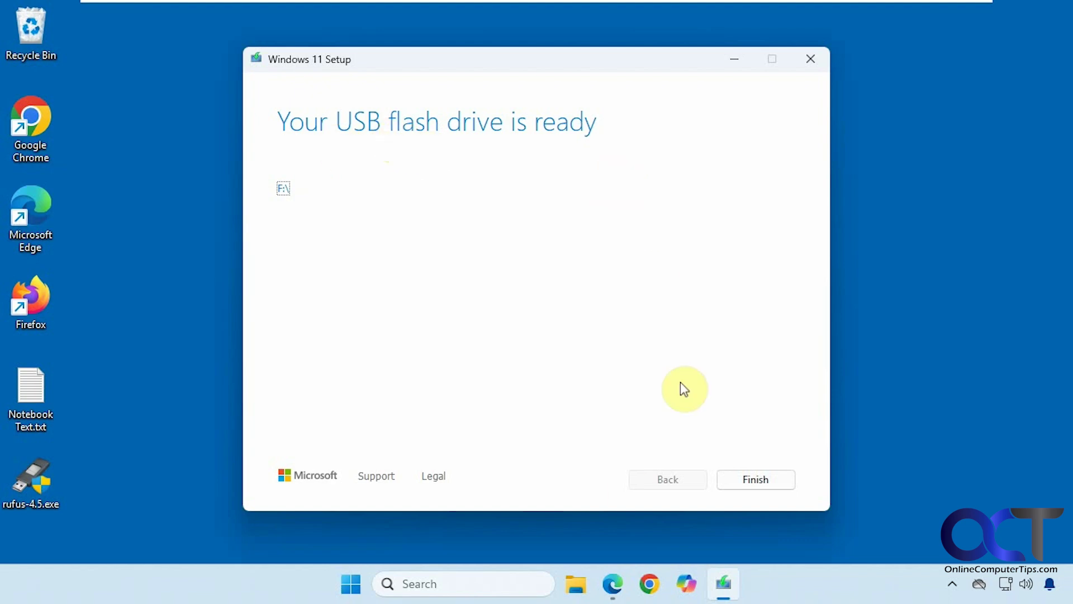
Check that ESD-USB (F:) holds boot, efi, sources and setup.exe, then finish the media tool
{"action": "left_click", "coordinate": [575, 584]}
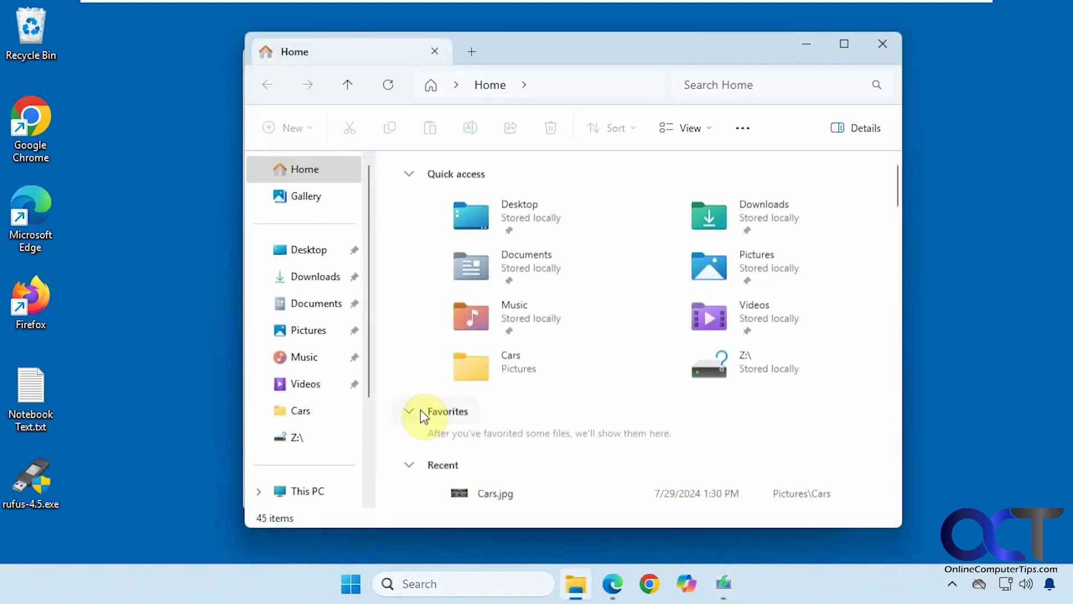
{"action": "left_click", "coordinate": [309, 492]}
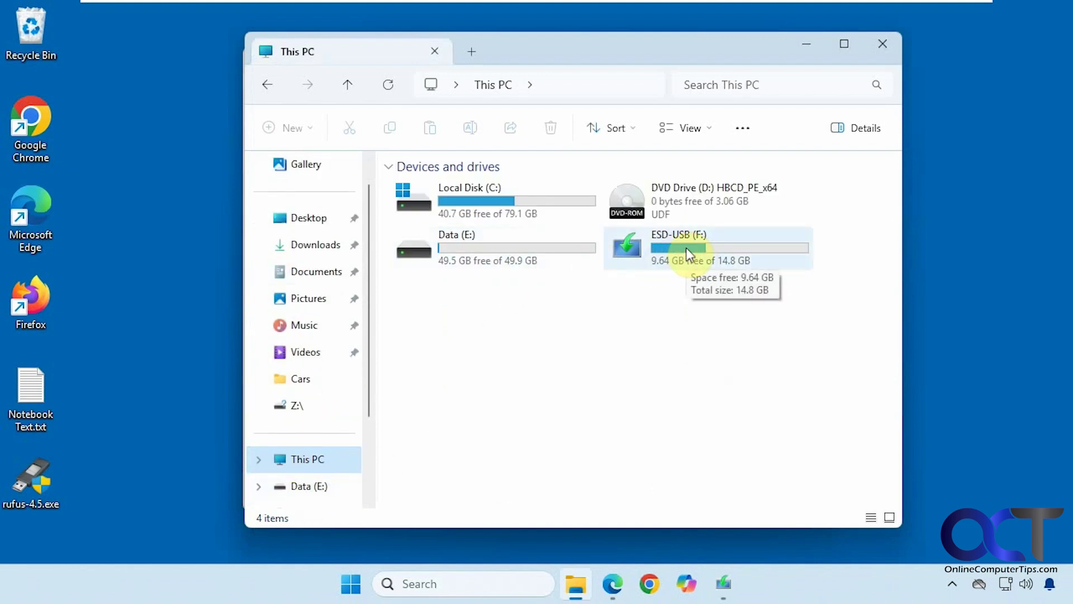
{"action": "double_click", "coordinate": [686, 247]}
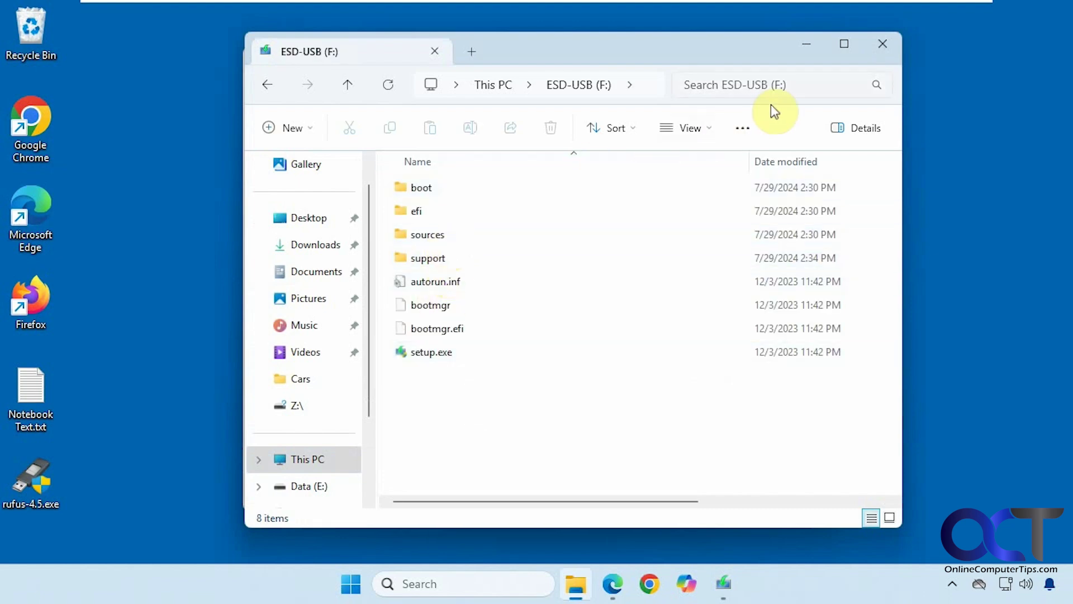
{"action": "left_click", "coordinate": [882, 45]}
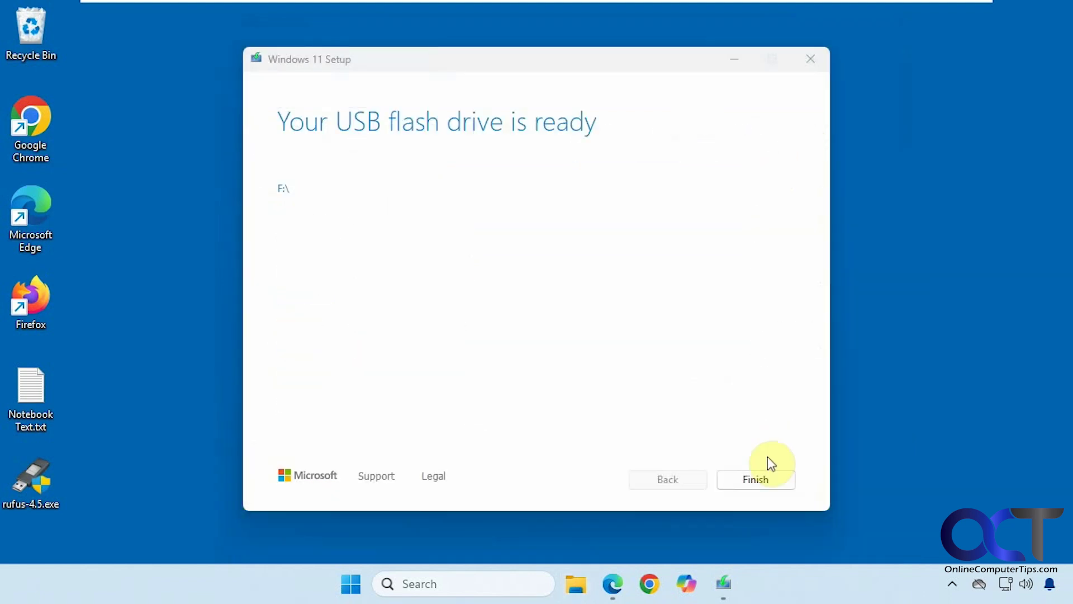
{"action": "left_click", "coordinate": [763, 481]}
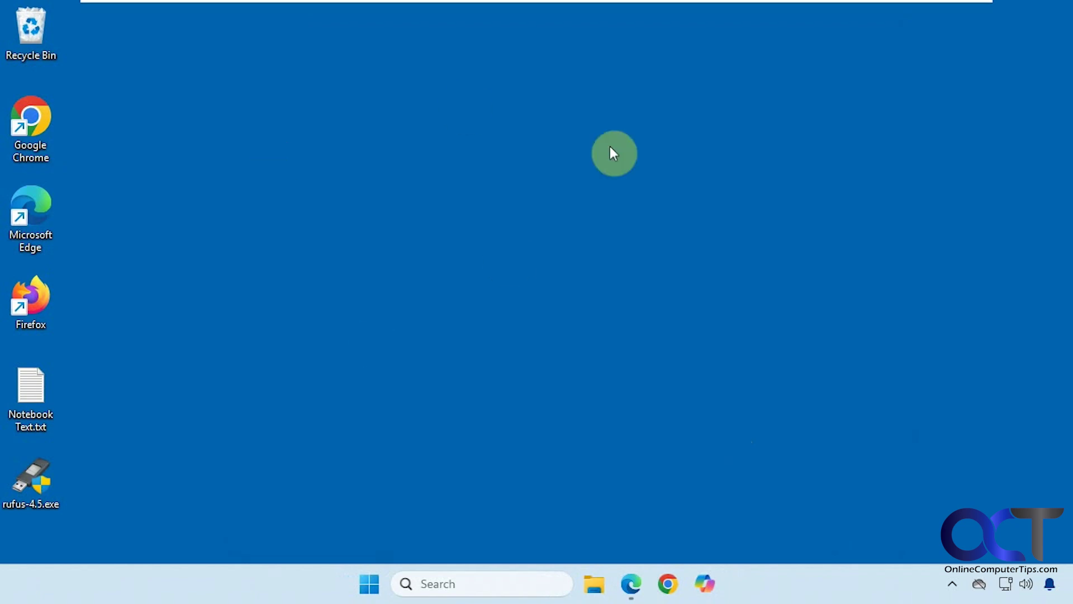
Request Windows 11 (multi-edition ISO for x64 devices) and confirm English (United States) as its language
{"action": "left_click", "coordinate": [637, 583]}
{"action": "scroll", "coordinate": [642, 374], "scroll_direction": "down", "scroll_amount": 2}
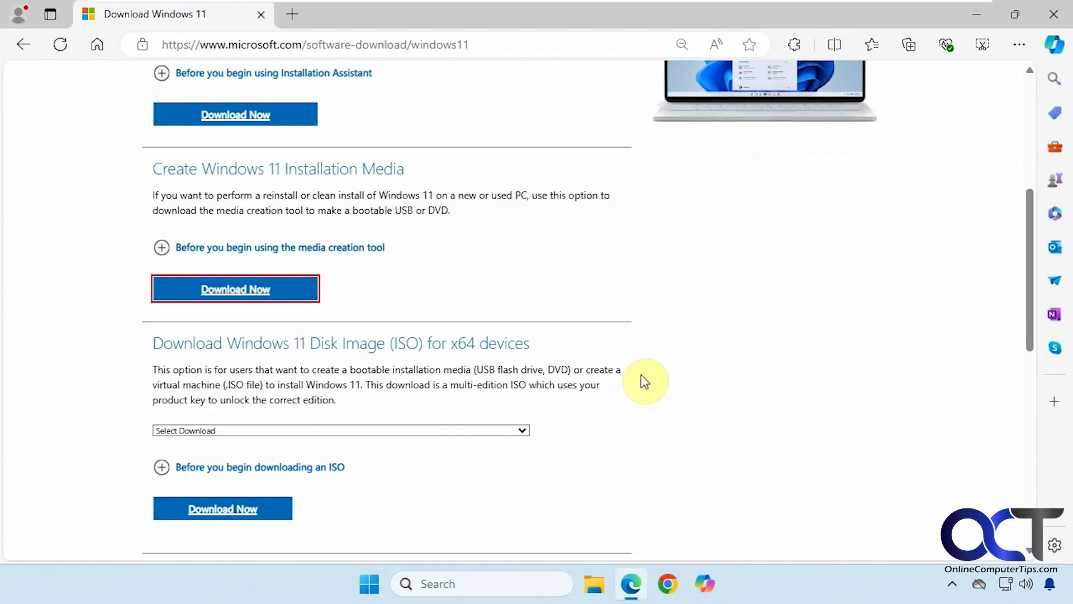
{"action": "scroll", "coordinate": [615, 383], "scroll_direction": "down", "scroll_amount": 1}
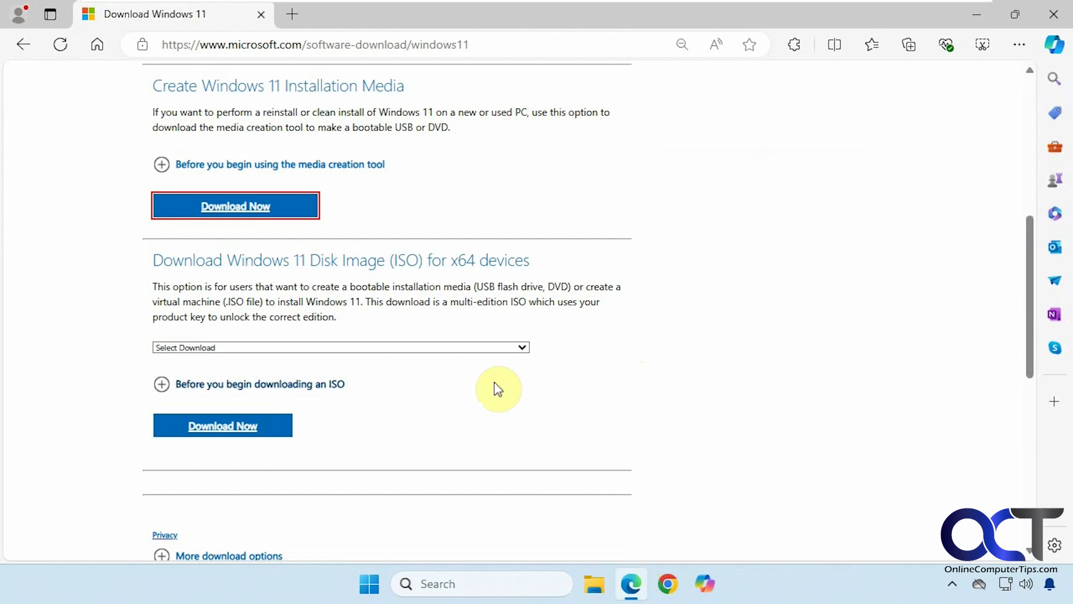
{"action": "left_click", "coordinate": [393, 347]}
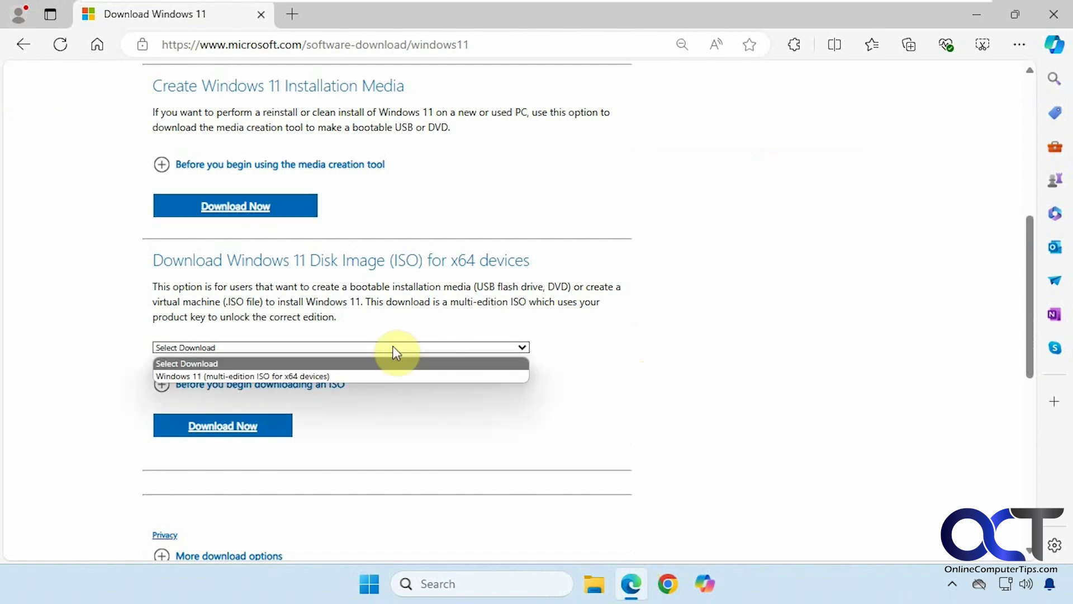
{"action": "left_click", "coordinate": [324, 375]}
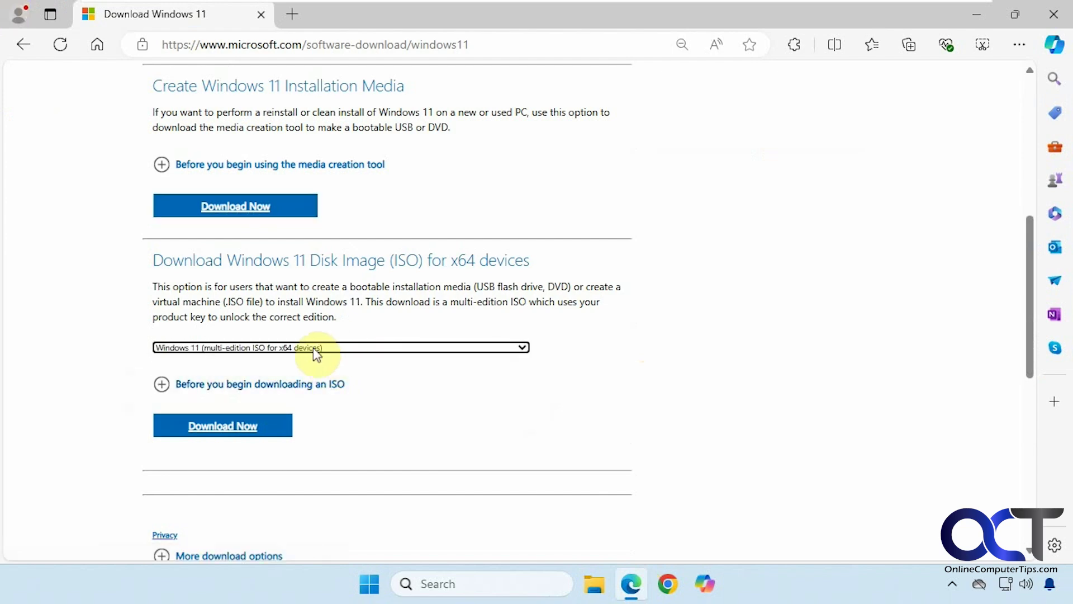
{"action": "left_click", "coordinate": [244, 427]}
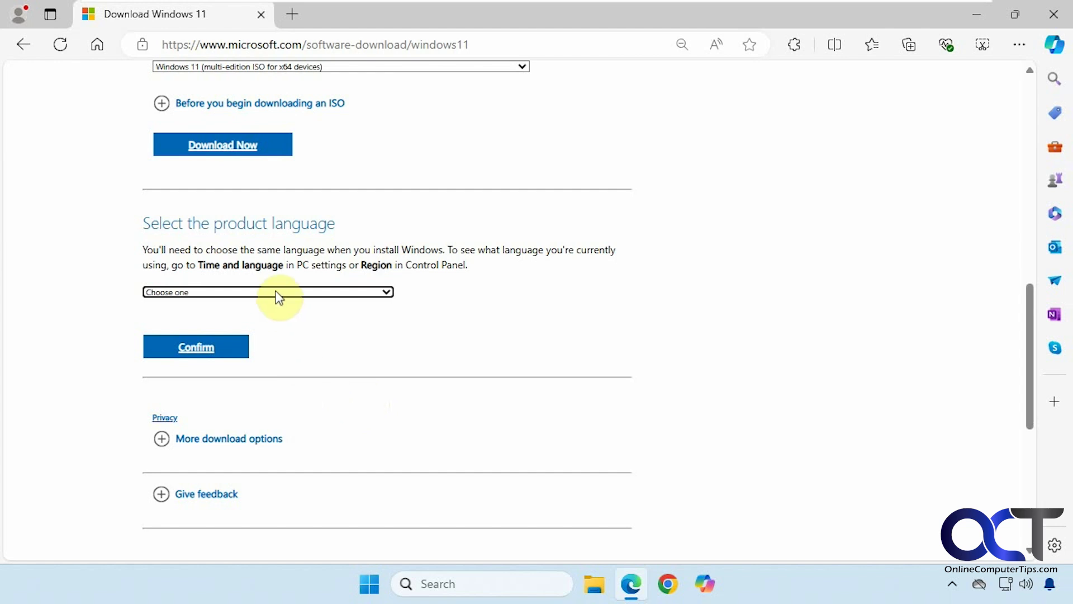
{"action": "left_click", "coordinate": [277, 292]}
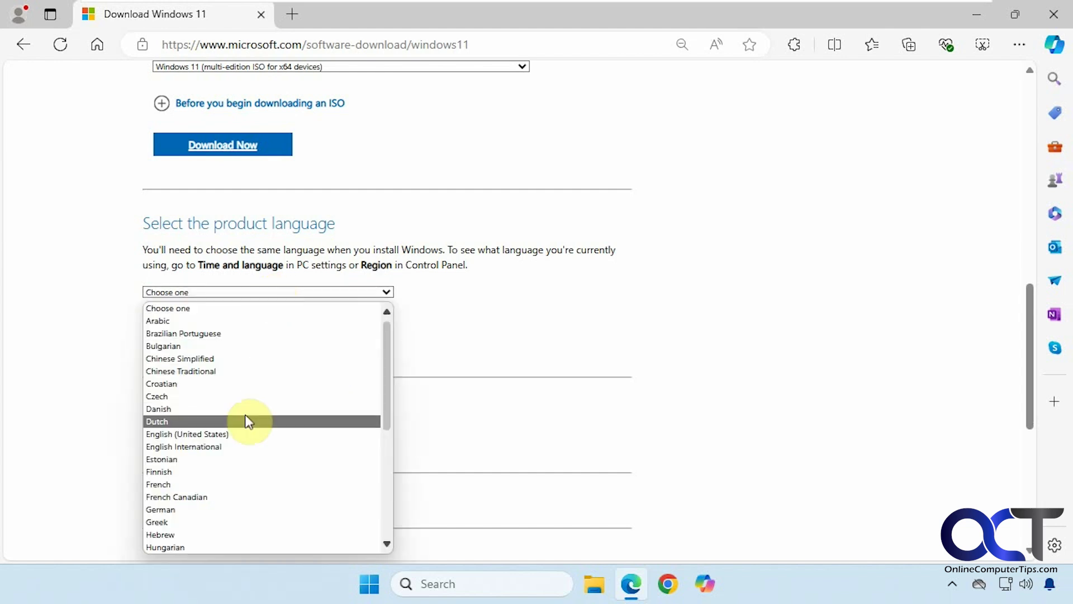
{"action": "left_click", "coordinate": [241, 434]}
{"action": "left_click", "coordinate": [206, 348]}
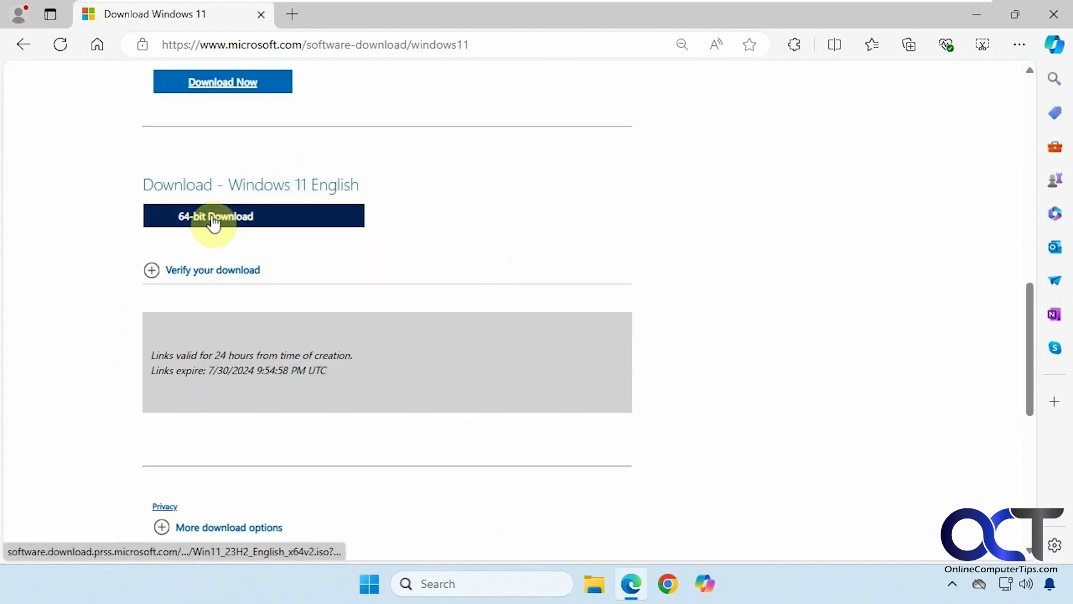
Save Win11_23H2_English_x64v2.iso to the Desktop and minimize Edge
{"action": "left_click", "coordinate": [242, 220]}
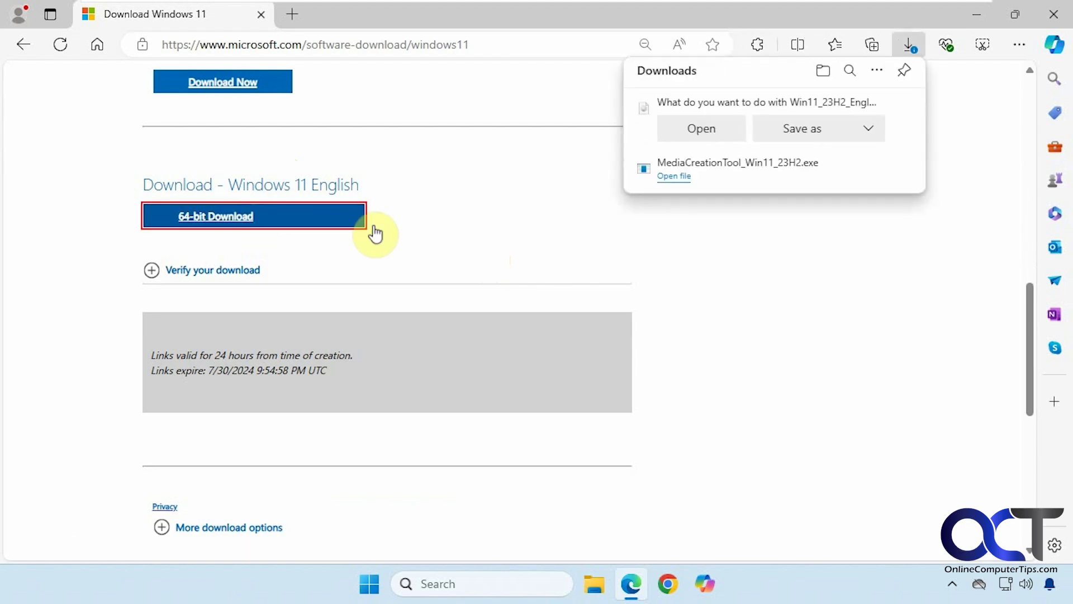
{"action": "left_click", "coordinate": [797, 137]}
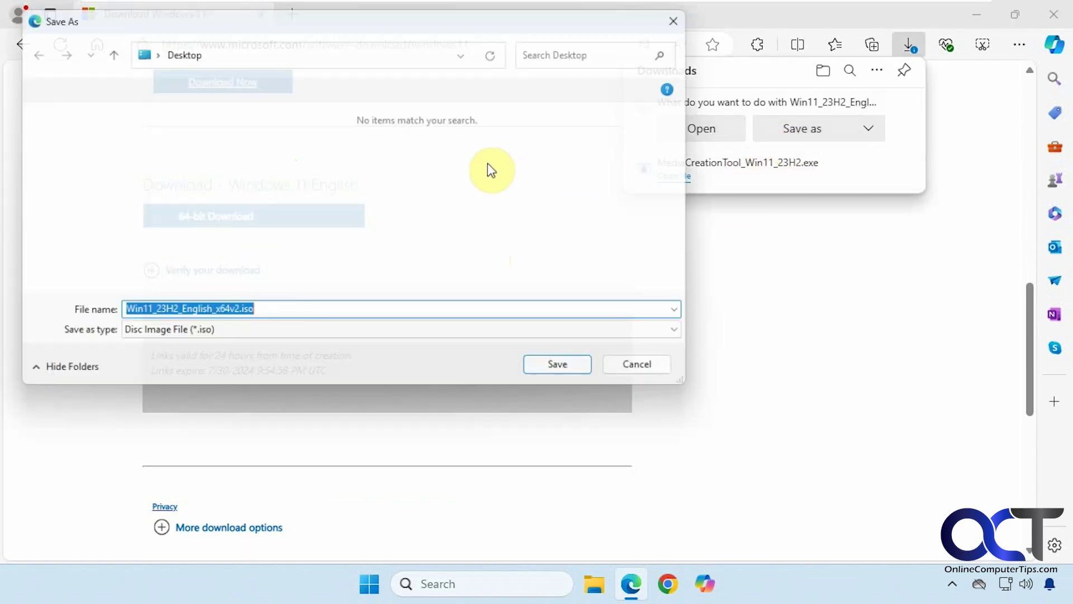
{"action": "left_click", "coordinate": [78, 199]}
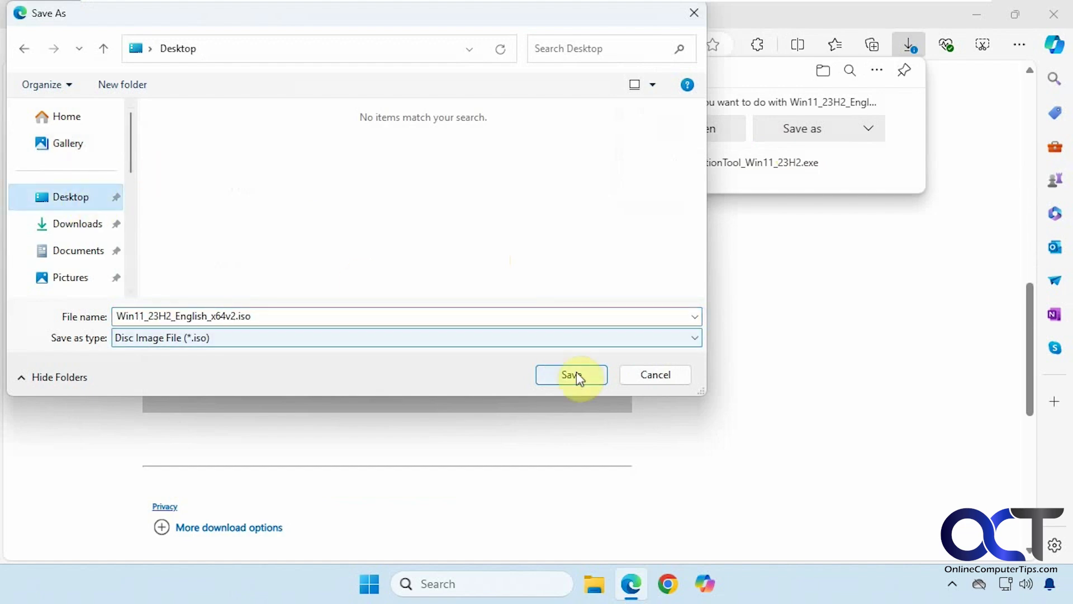
{"action": "left_click", "coordinate": [576, 374]}
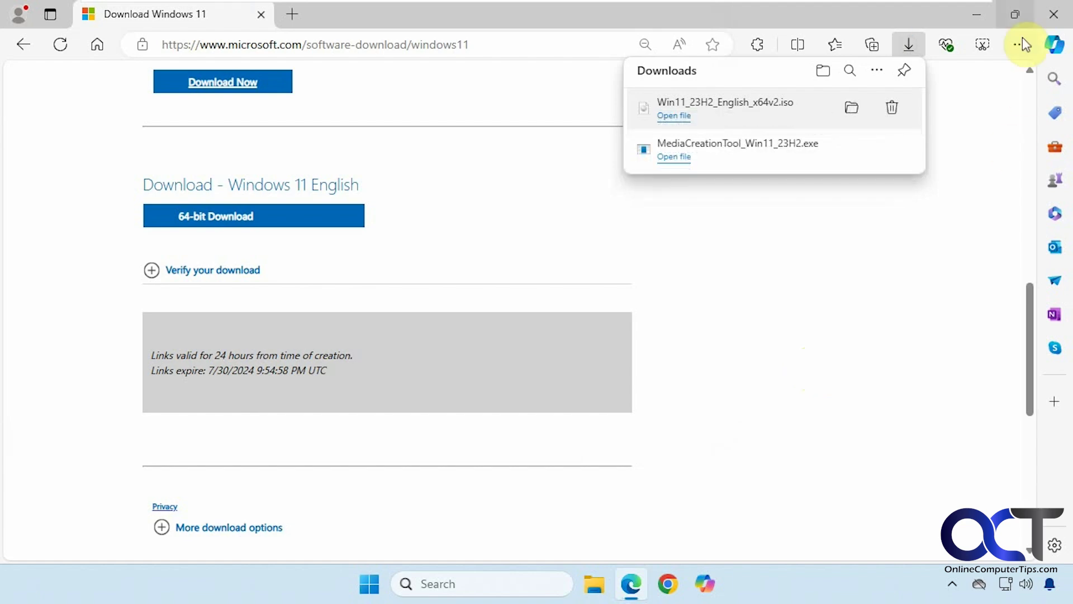
{"action": "double_click", "coordinate": [971, 4]}
{"action": "left_click", "coordinate": [946, 62]}
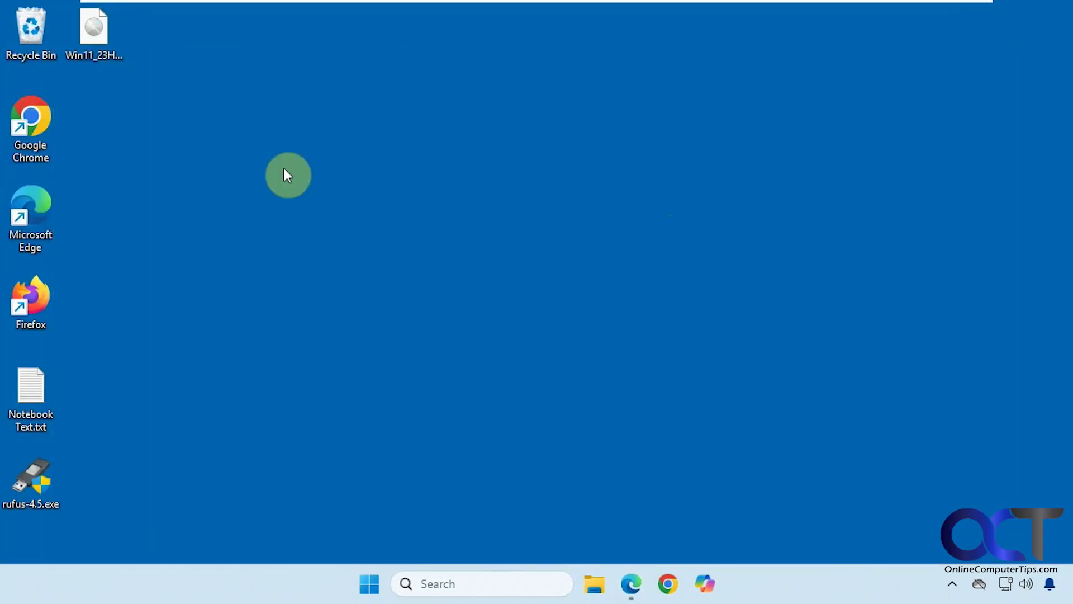
Move the ISO icon aside on the desktop and launch rufus-4.5.exe
{"action": "left_click_drag", "start_coordinate": [92, 31], "coordinate": [109, 217]}
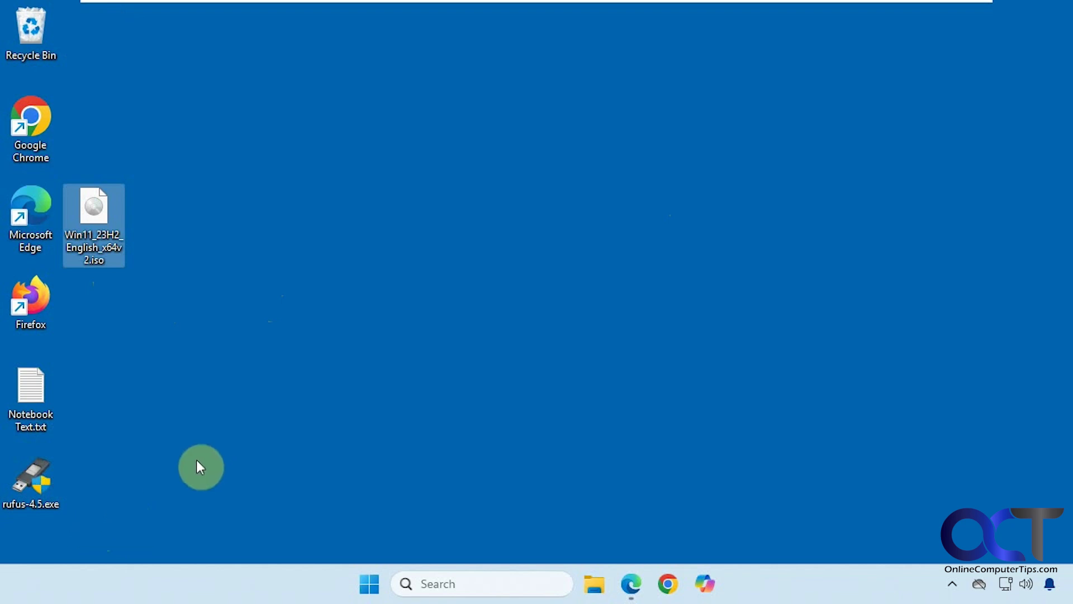
{"action": "double_click", "coordinate": [38, 473]}
Allow Rufus admin rights, keep the ESD-USB drive, and load Win11_23H2_English_x64v2.iso from the Desktop
{"action": "left_click", "coordinate": [439, 439]}
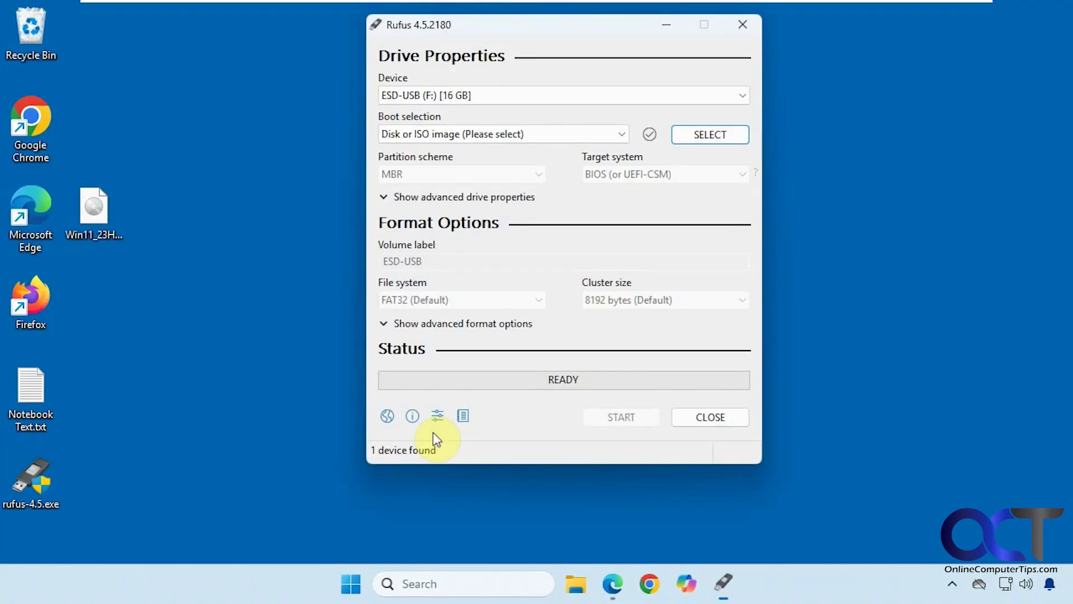
{"action": "left_click", "coordinate": [561, 94]}
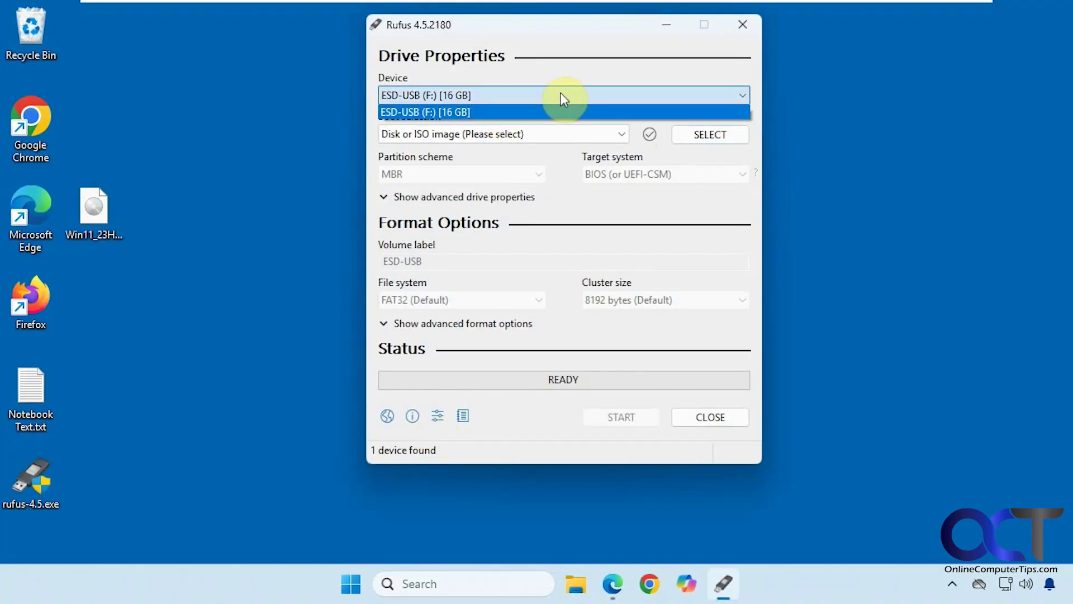
{"action": "left_click", "coordinate": [561, 94]}
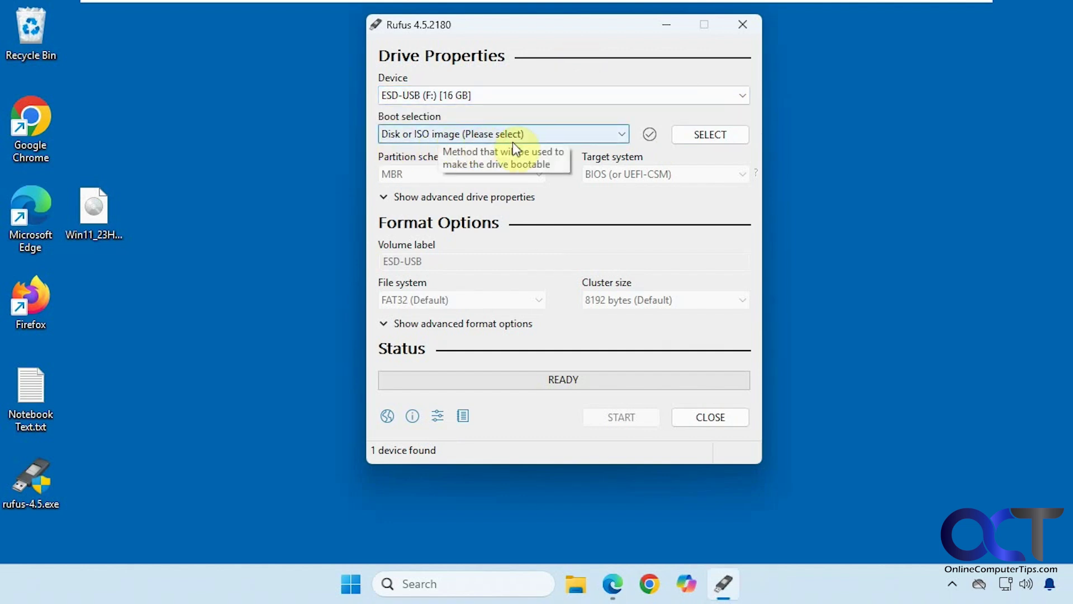
{"action": "left_click", "coordinate": [699, 137]}
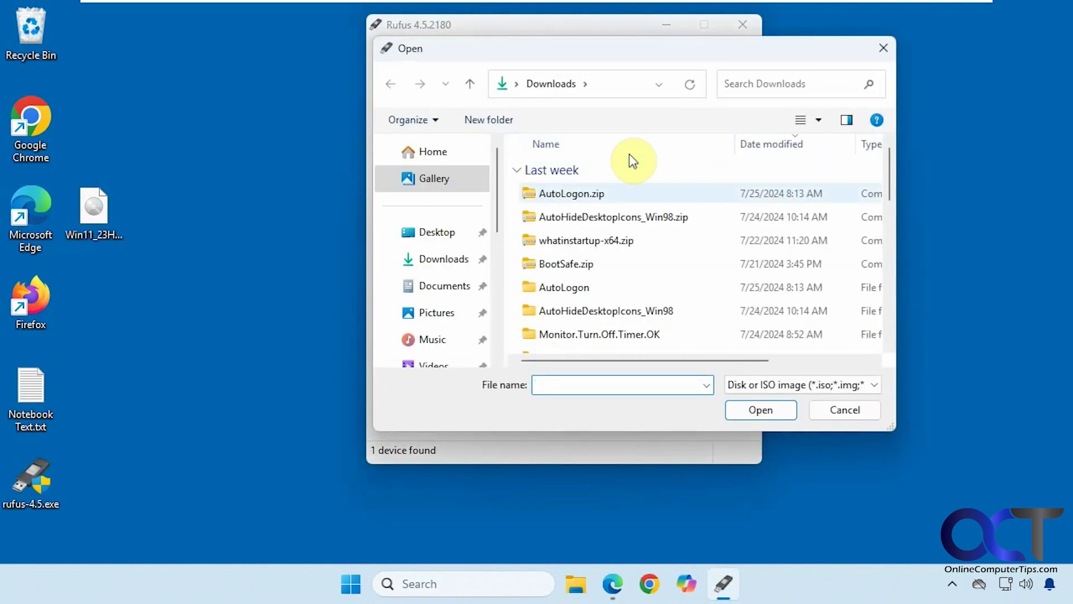
{"action": "left_click", "coordinate": [452, 234]}
{"action": "double_click", "coordinate": [587, 232]}
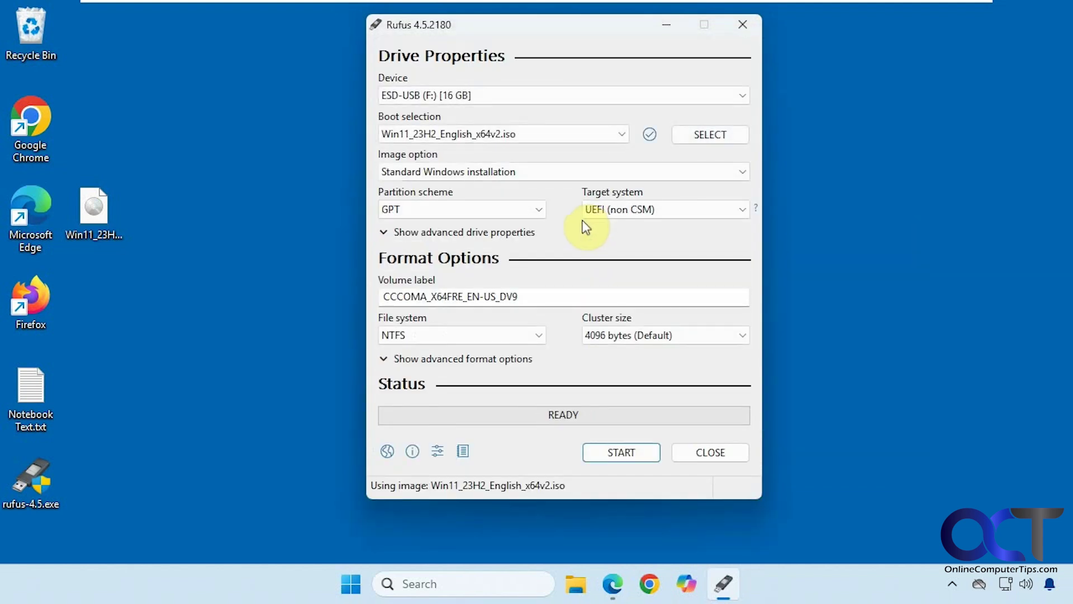
{"action": "left_click", "coordinate": [538, 176]}
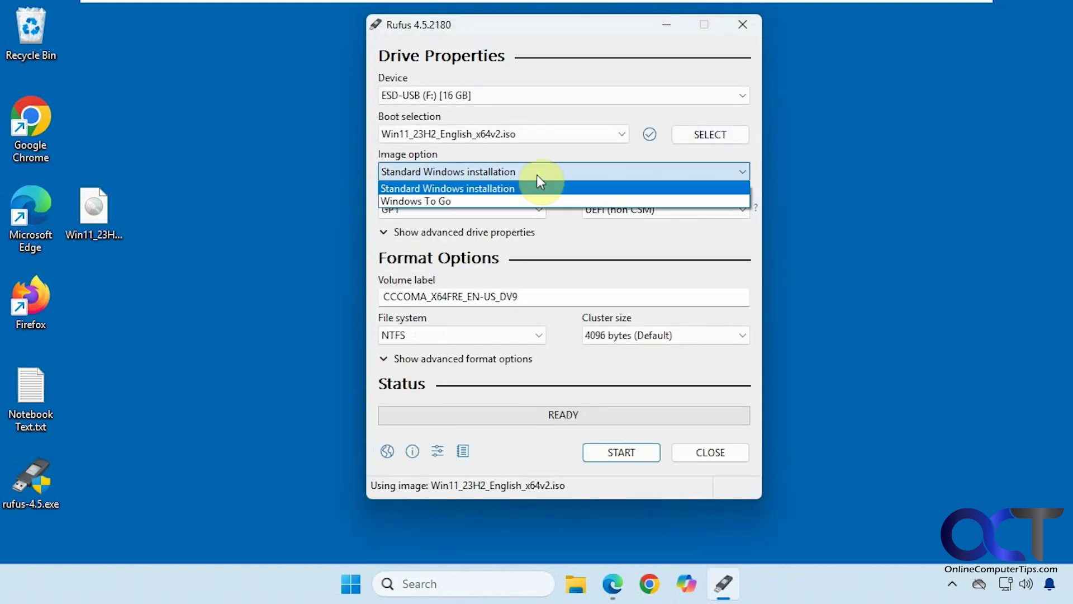
{"action": "left_click", "coordinate": [537, 174]}
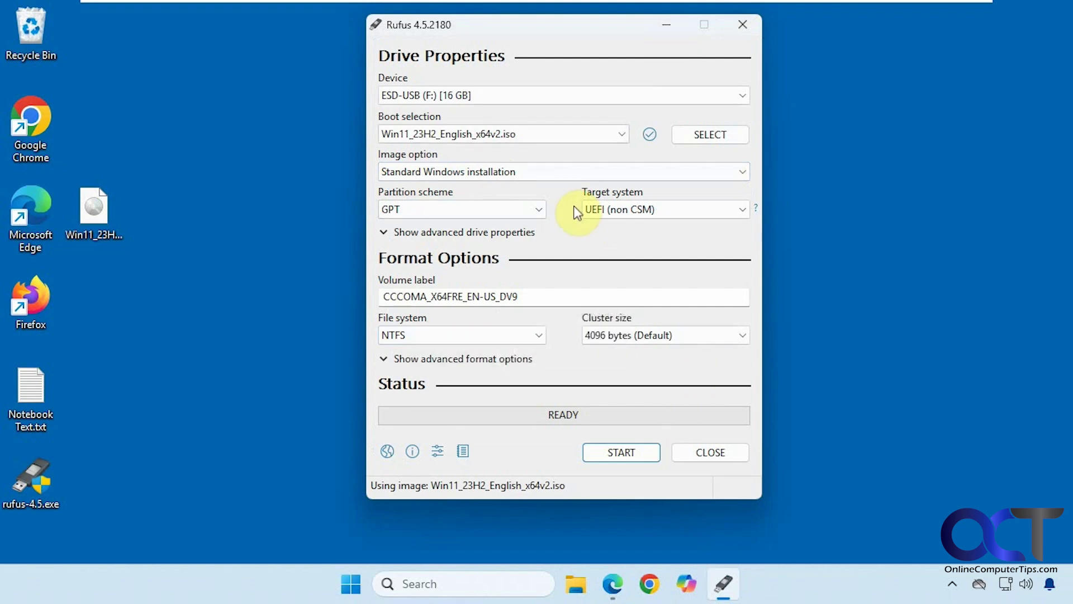
{"action": "left_click", "coordinate": [467, 361]}
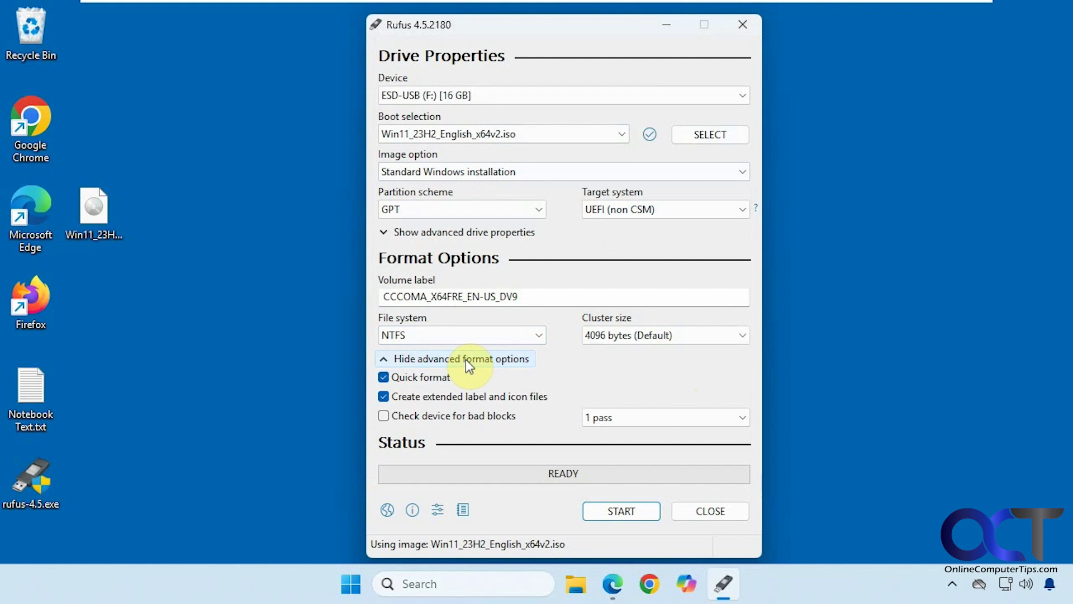
{"action": "left_click", "coordinate": [465, 359]}
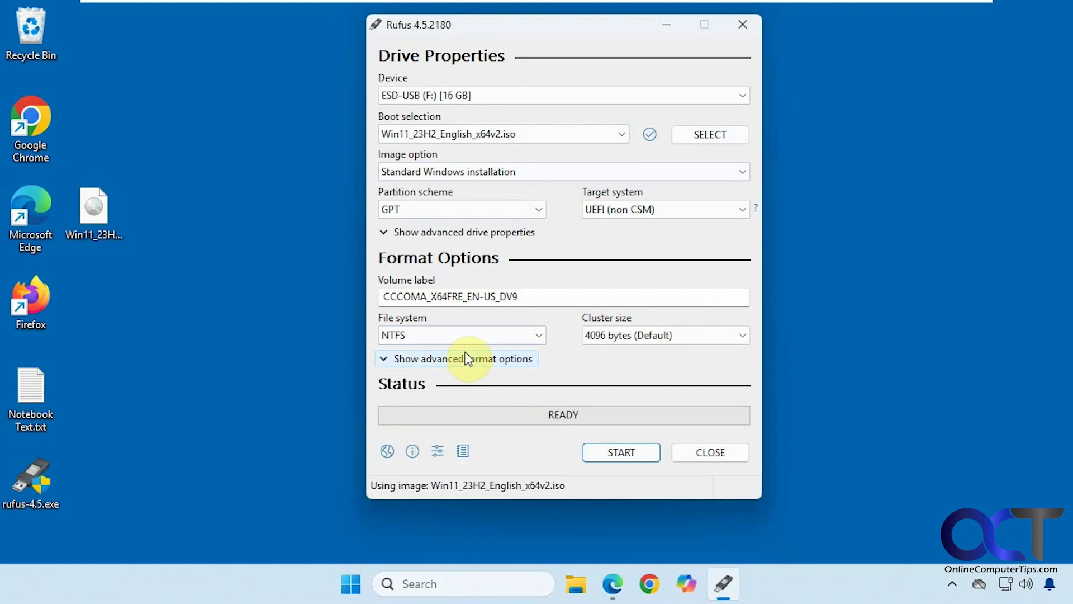
{"action": "left_click", "coordinate": [436, 232]}
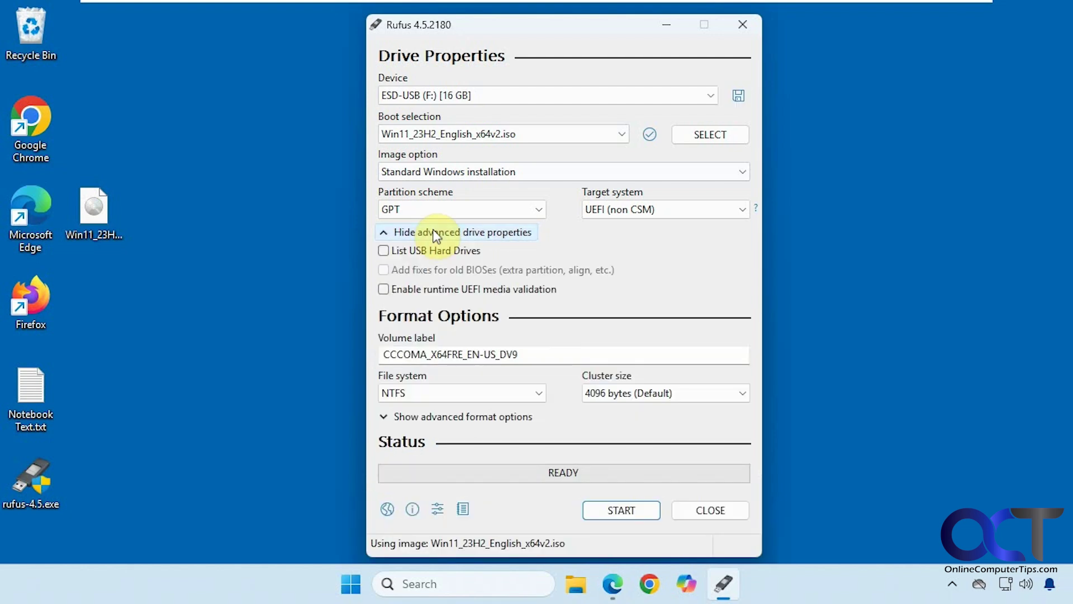
{"action": "left_click", "coordinate": [436, 232]}
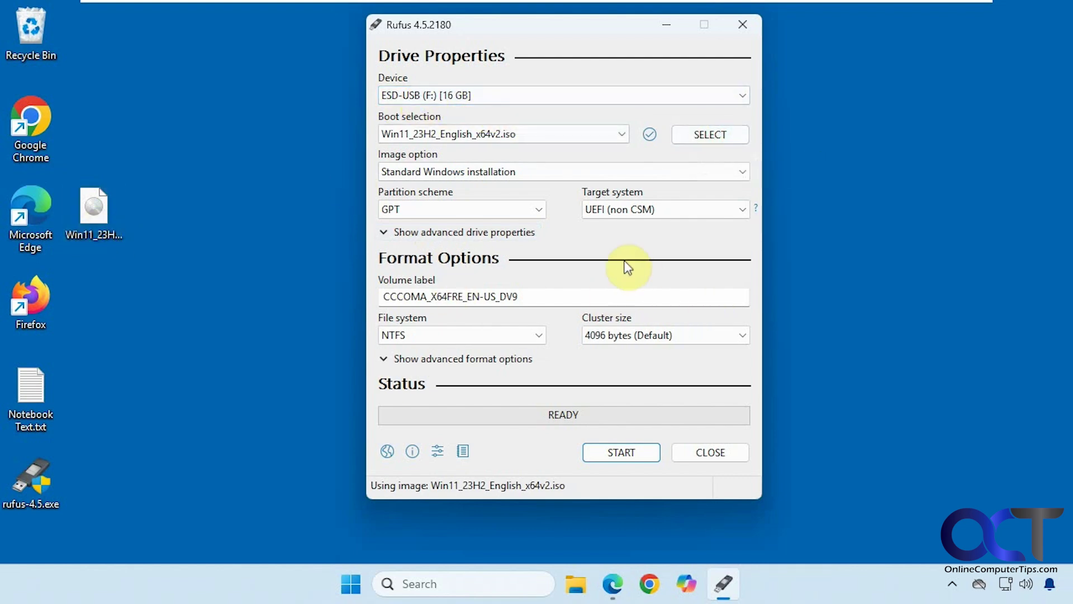
Start writing with RAM/Secure Boot/TPM and Microsoft account requirements kept, confirming the drive erase
{"action": "left_click", "coordinate": [622, 452]}
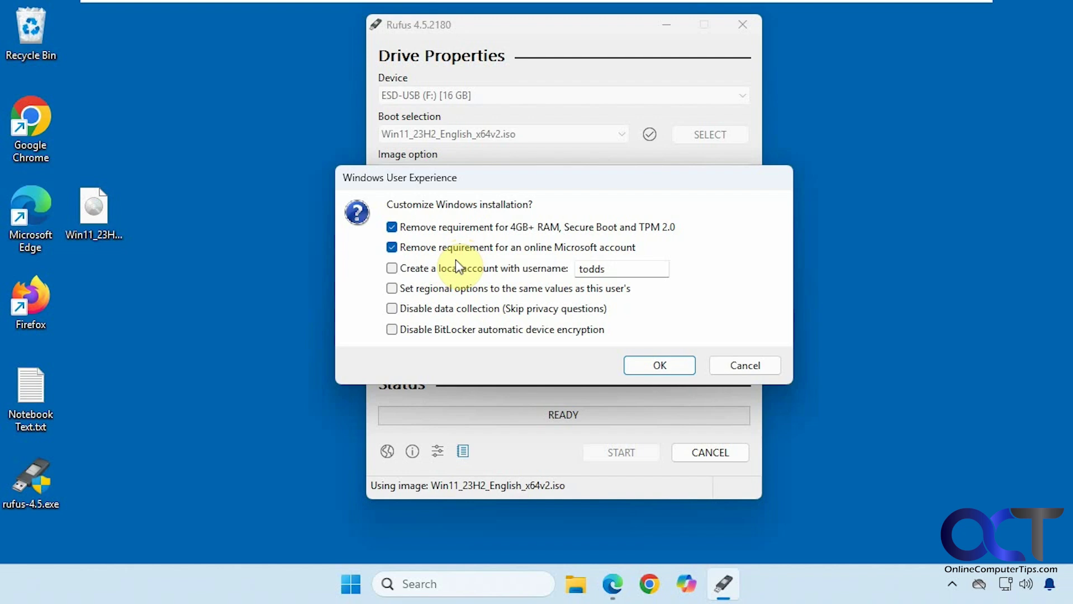
{"action": "left_click", "coordinate": [392, 226]}
{"action": "left_click", "coordinate": [392, 247]}
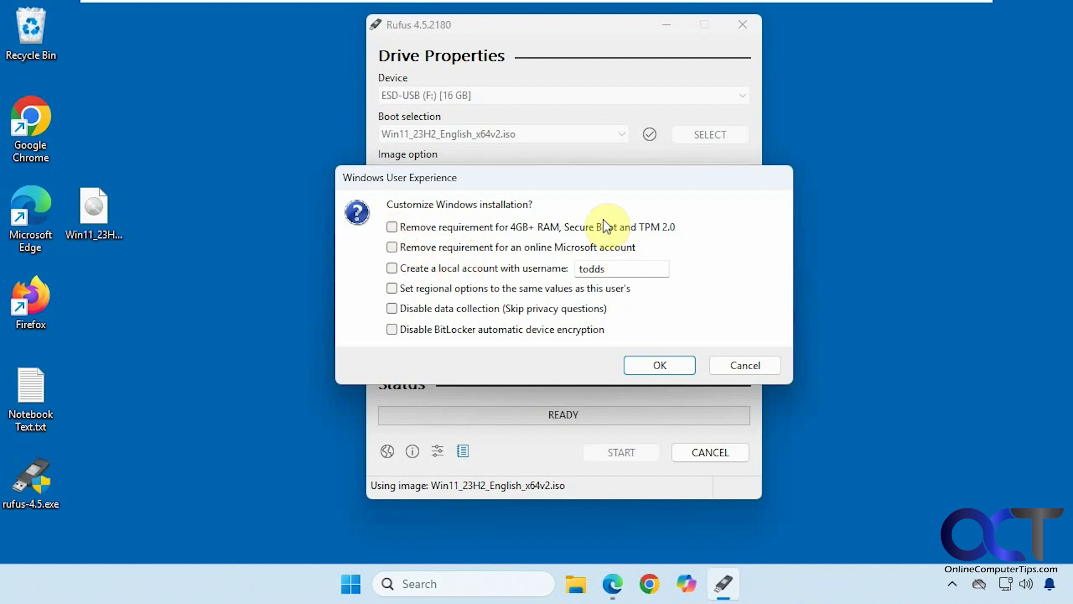
{"action": "left_click", "coordinate": [659, 364]}
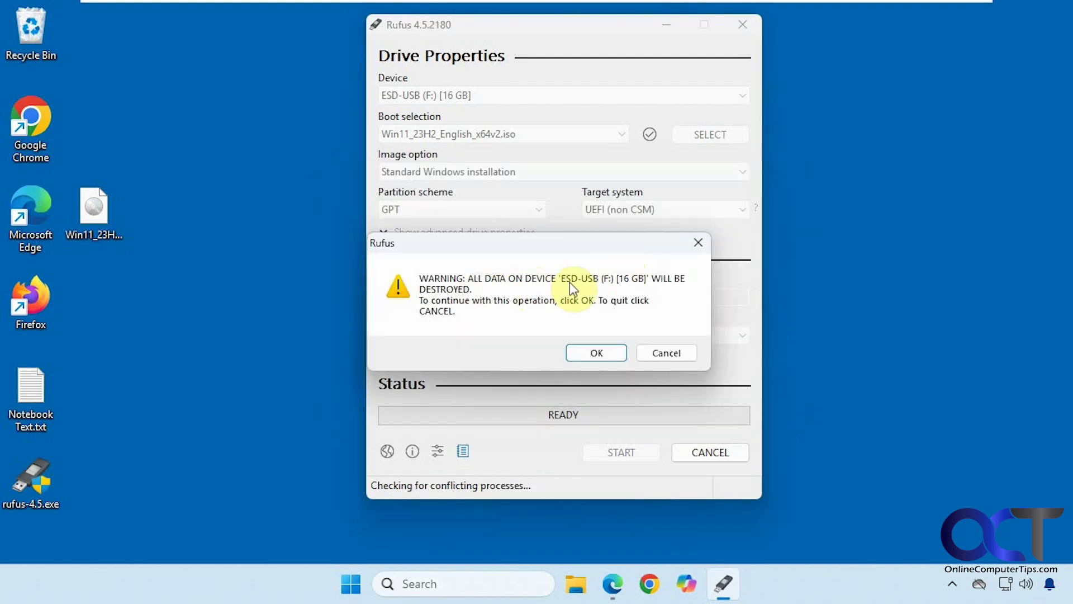
{"action": "left_click", "coordinate": [587, 357]}
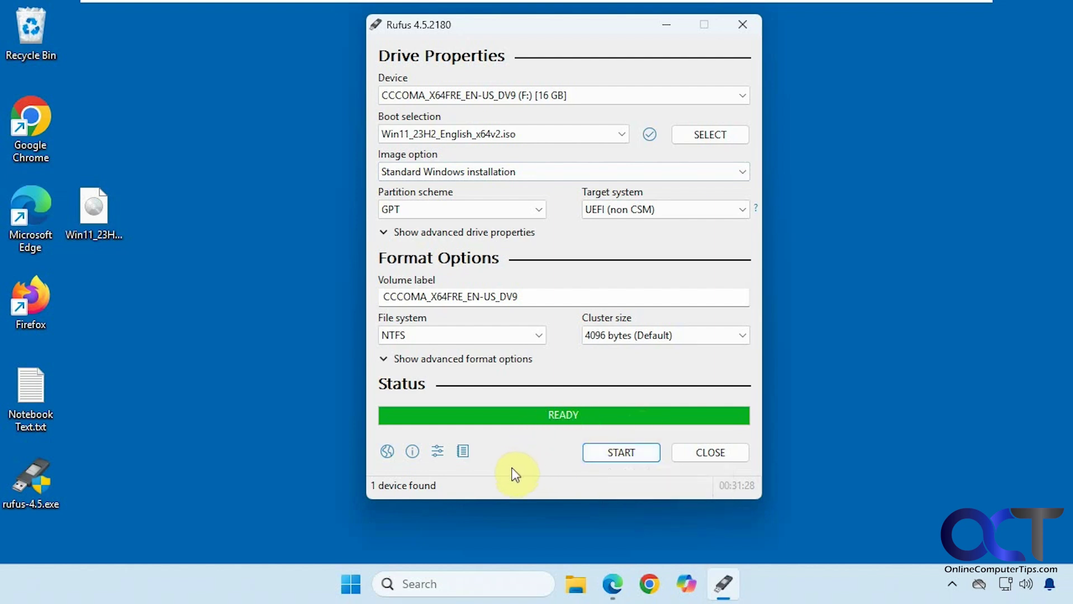
{"action": "left_click", "coordinate": [580, 584]}
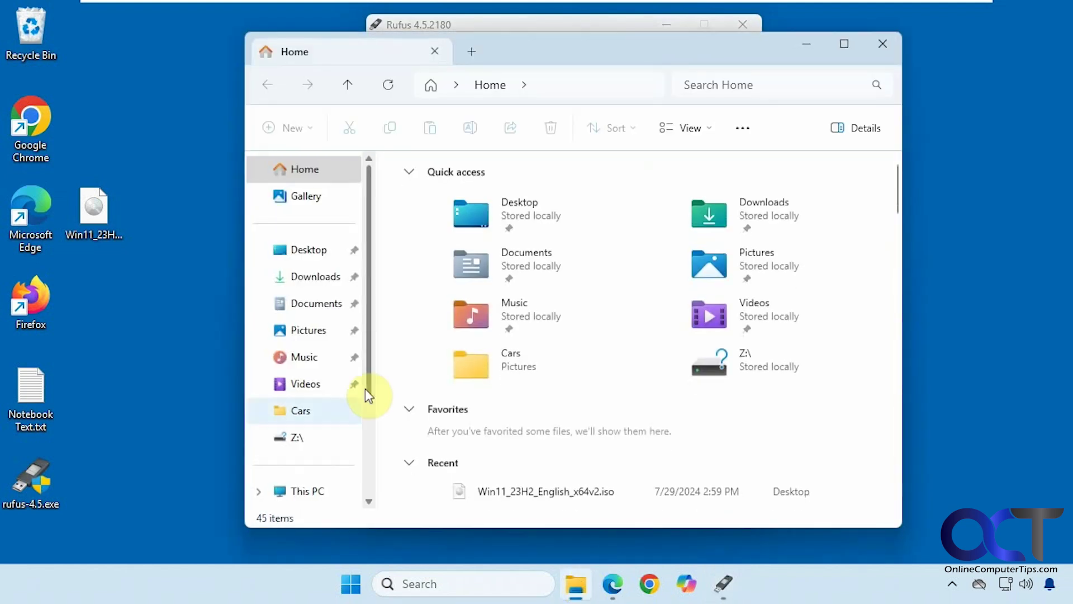
{"action": "left_click", "coordinate": [313, 495]}
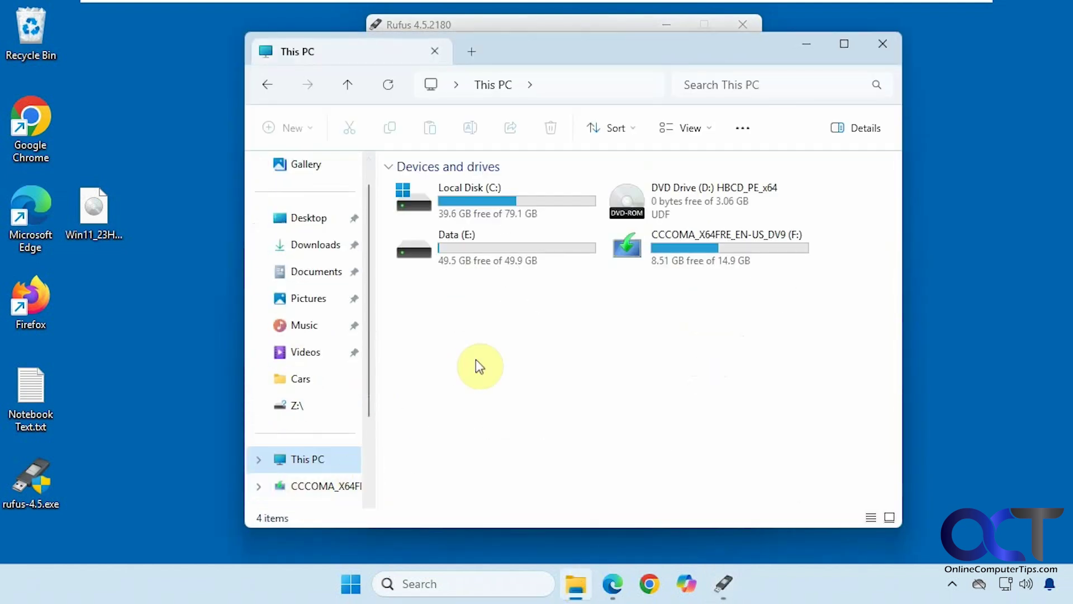
{"action": "double_click", "coordinate": [702, 242]}
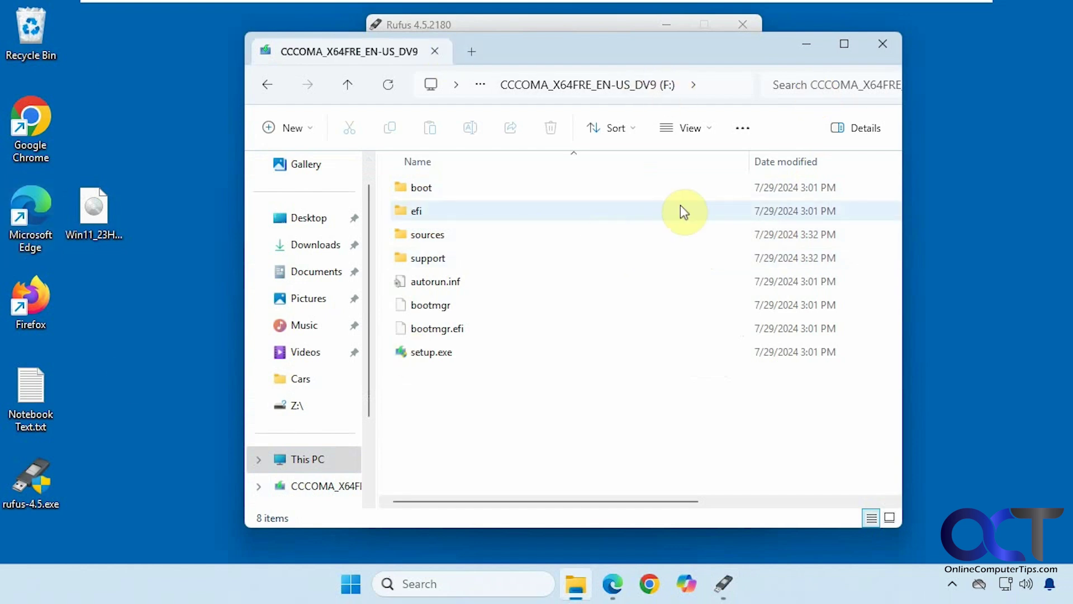
{"action": "left_click", "coordinate": [887, 44]}
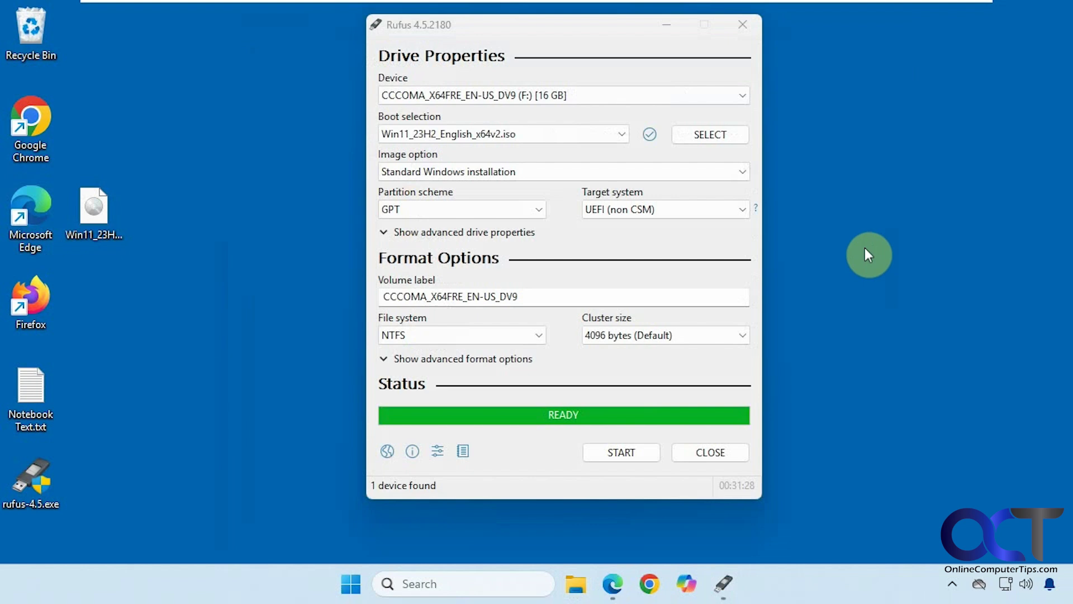
Close Rufus and boot the machine from the Windows 11 installation USB
{"action": "left_click", "coordinate": [712, 454]}
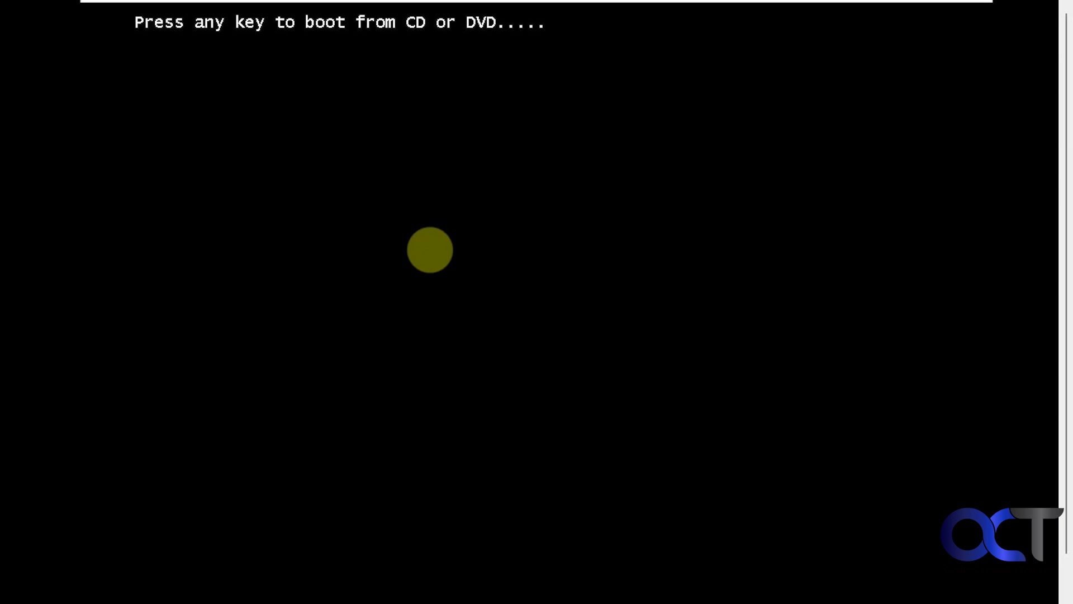
{"action": "key", "text": "Return"}
{"action": "key", "text": "Return"}
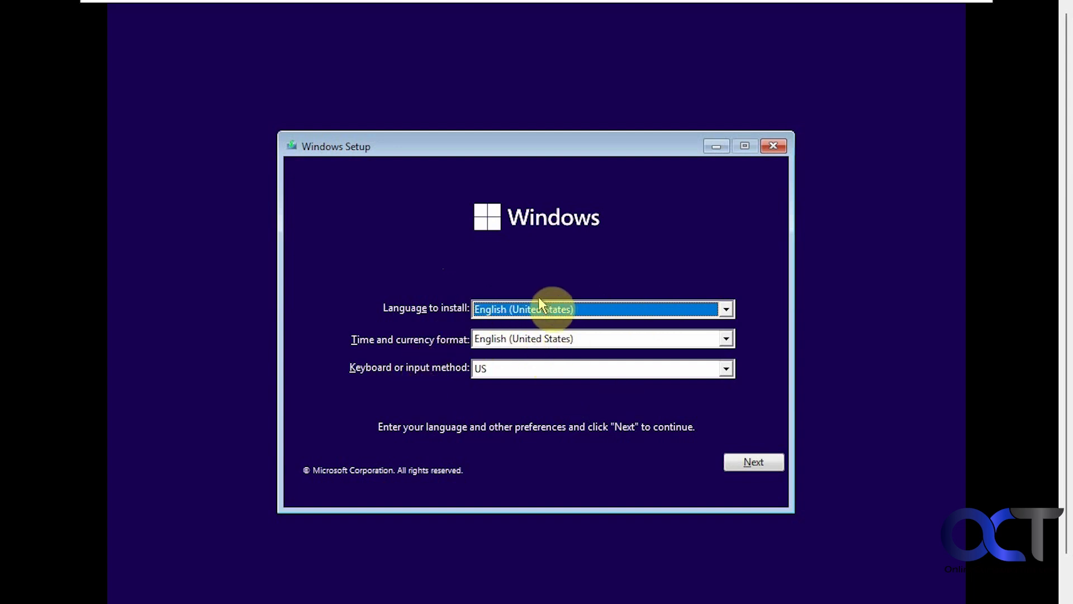
Start Setup with the English settings, skip the product key, and choose Windows 11 Home (x64)
{"action": "left_click", "coordinate": [745, 463]}
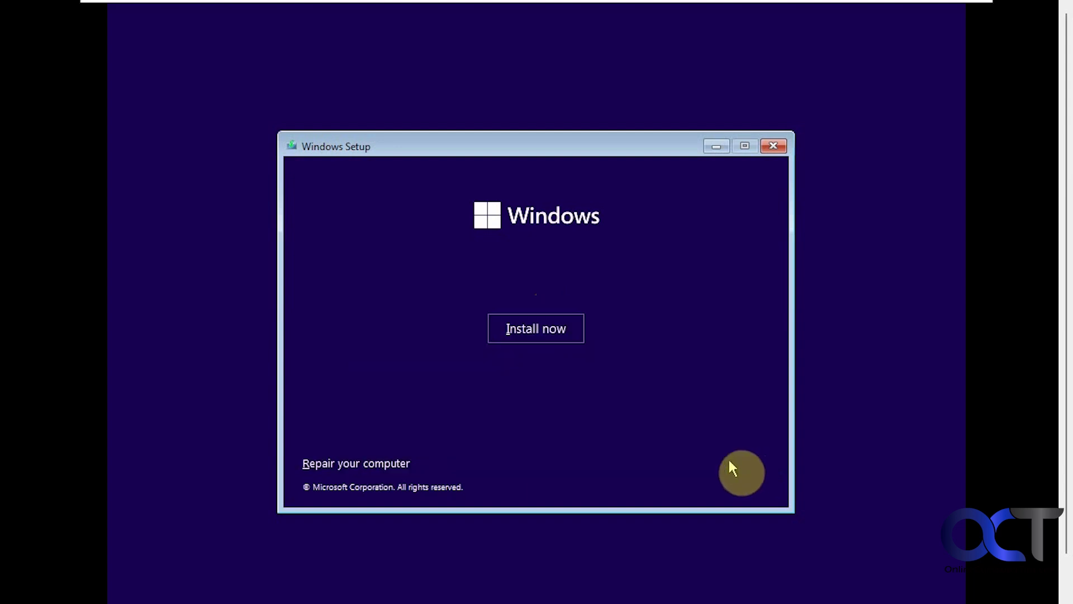
{"action": "left_click", "coordinate": [553, 332]}
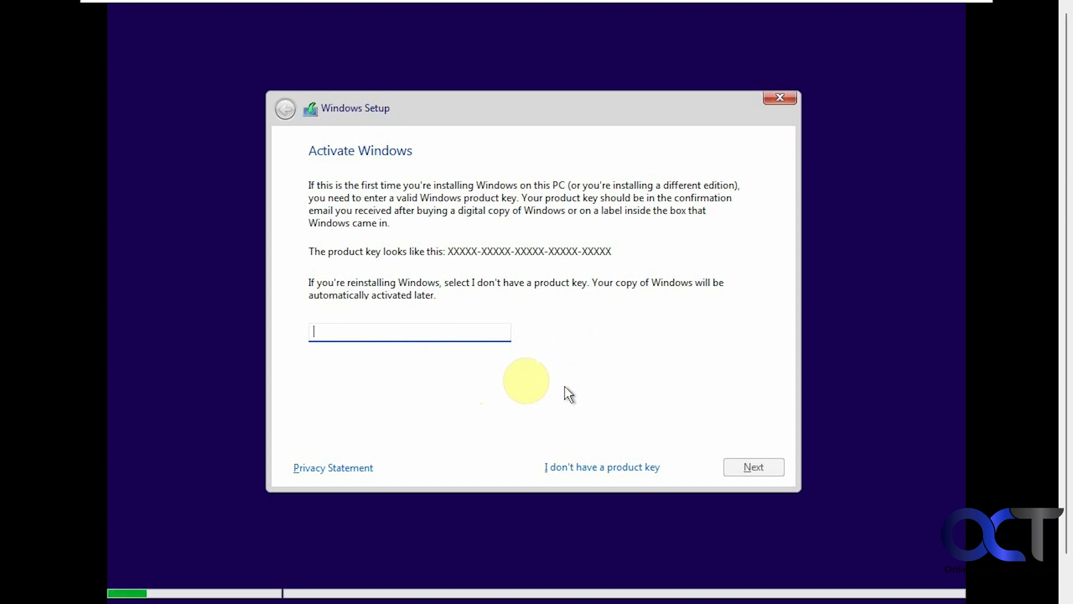
{"action": "left_click", "coordinate": [600, 466]}
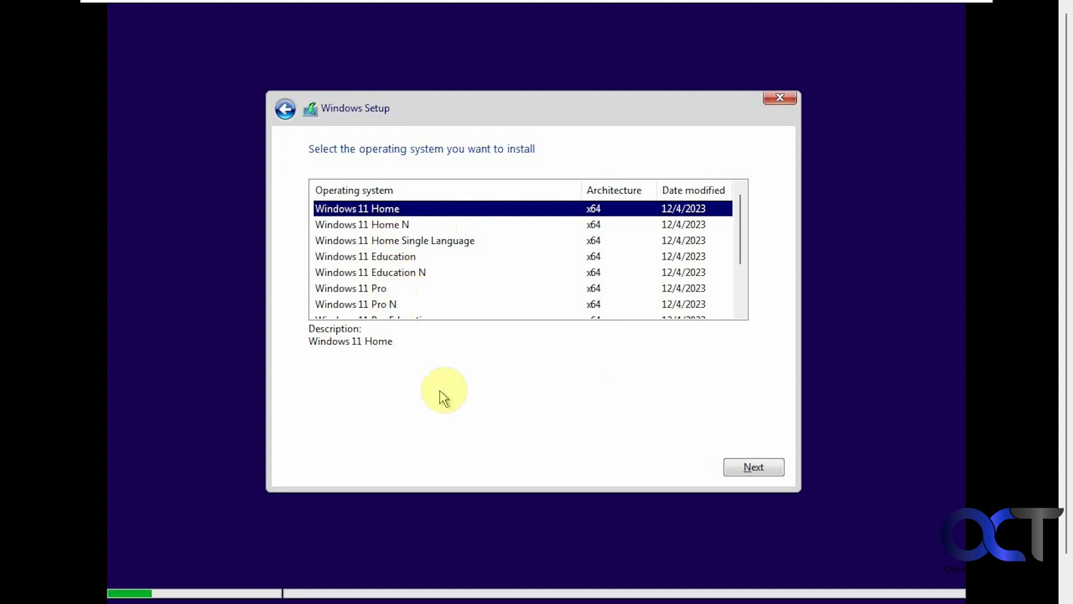
{"action": "left_click", "coordinate": [740, 469]}
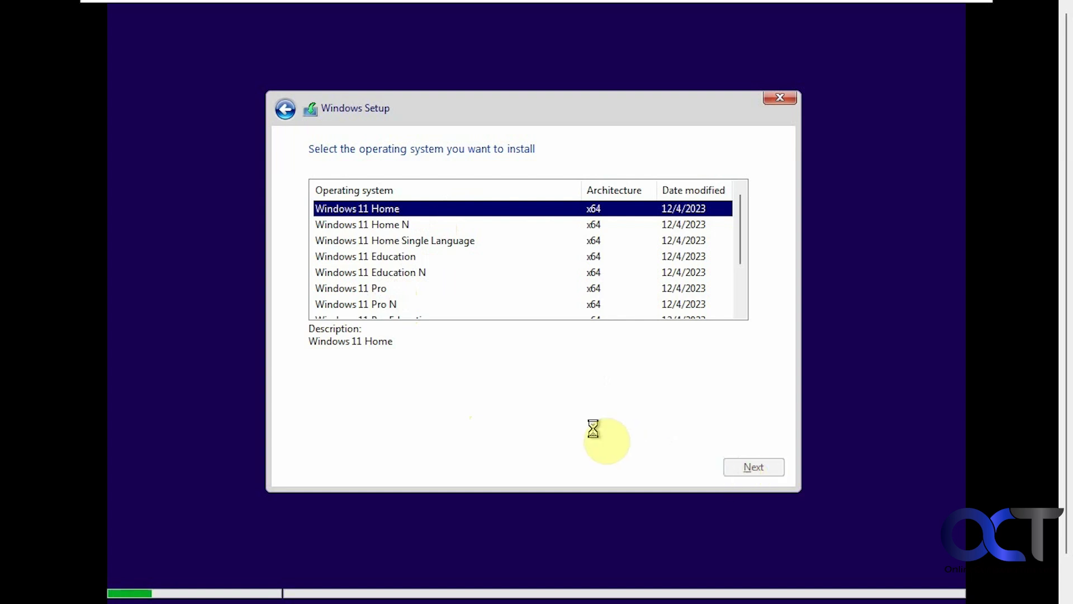
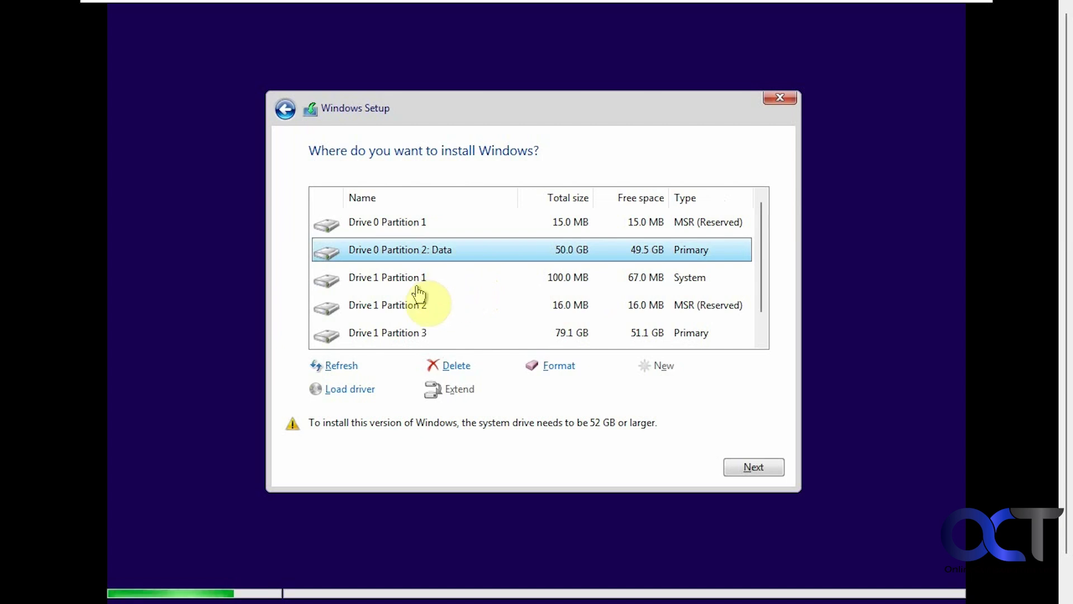
Review partitions 1, 2 and 3 on Drive 1 in the install-location list
{"action": "left_click", "coordinate": [565, 339]}
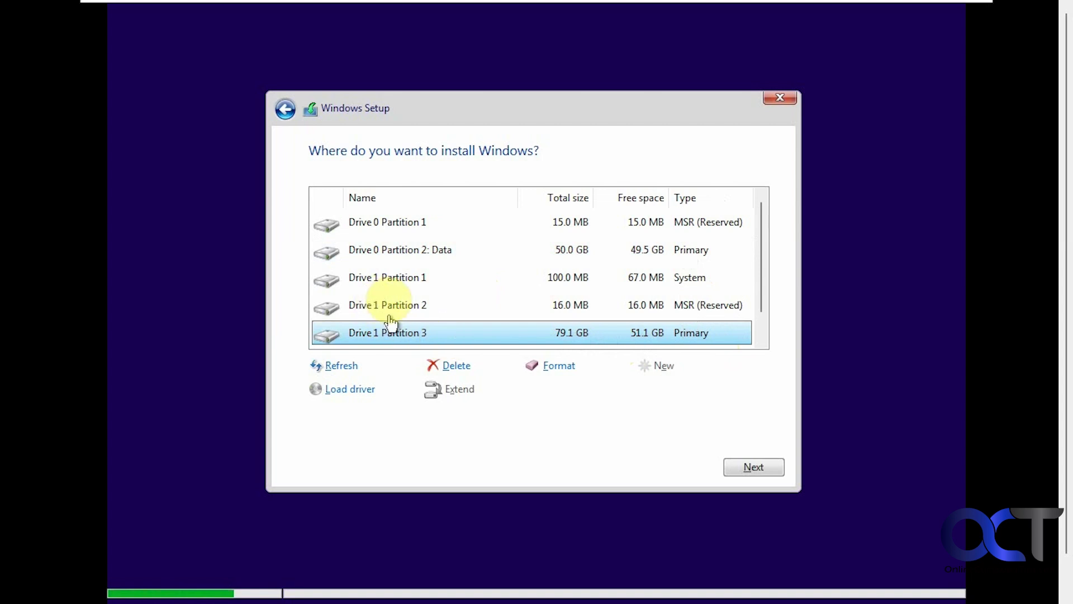
{"action": "left_click", "coordinate": [693, 312]}
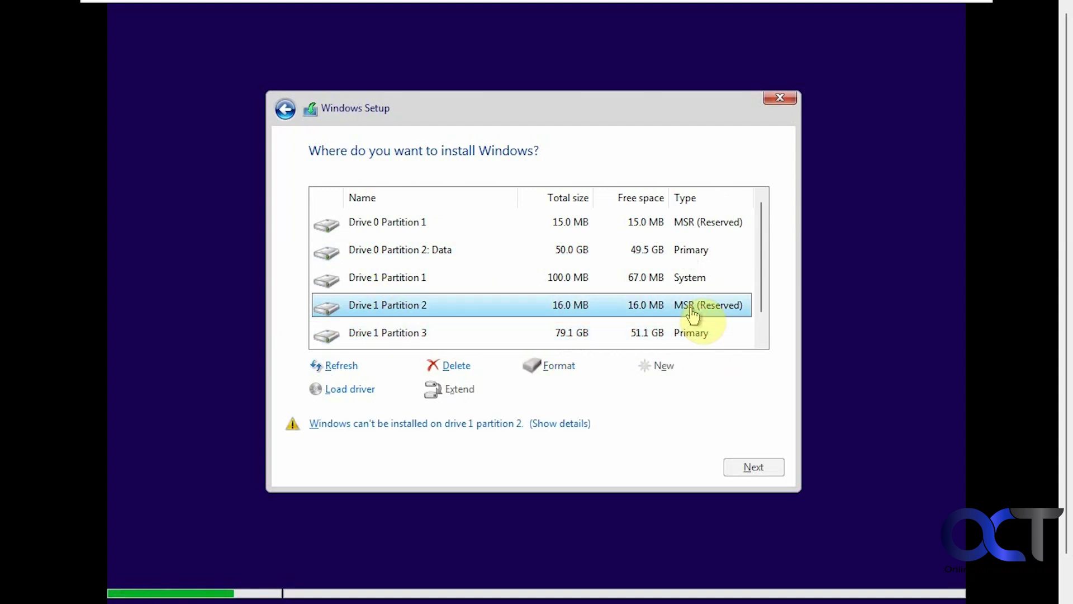
{"action": "left_click", "coordinate": [689, 282]}
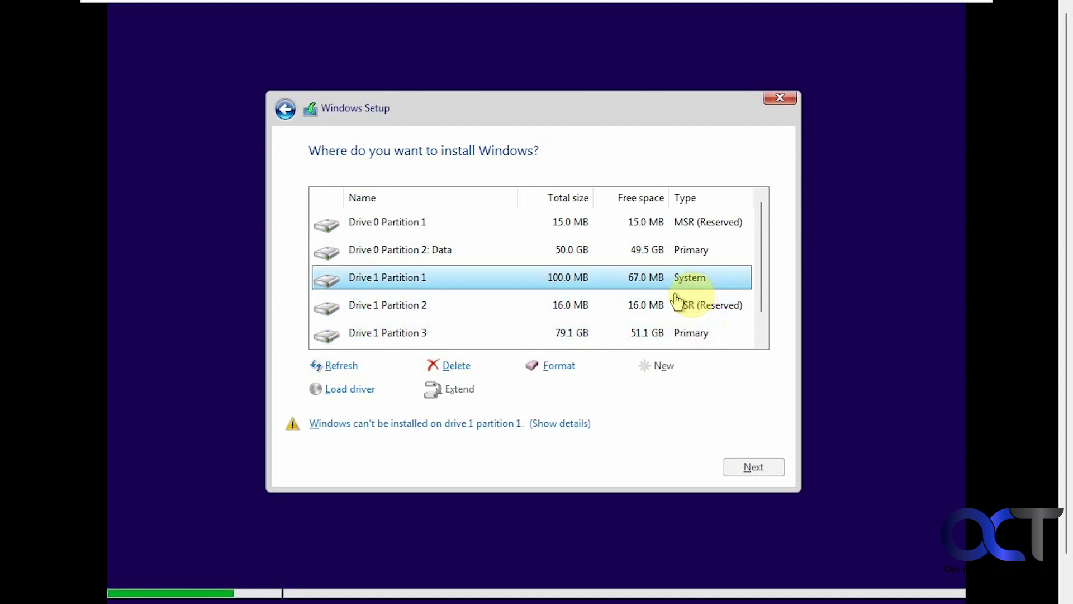
{"action": "left_click", "coordinate": [687, 306]}
{"action": "left_click_drag", "start_coordinate": [760, 306], "coordinate": [758, 331]}
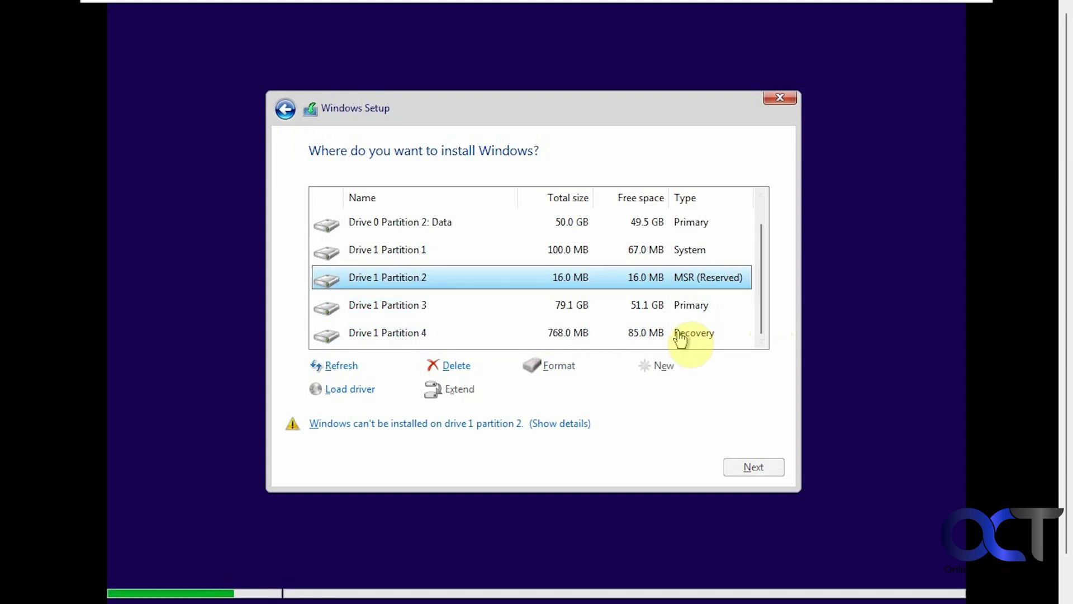
{"action": "left_click_drag", "start_coordinate": [761, 316], "coordinate": [760, 287]}
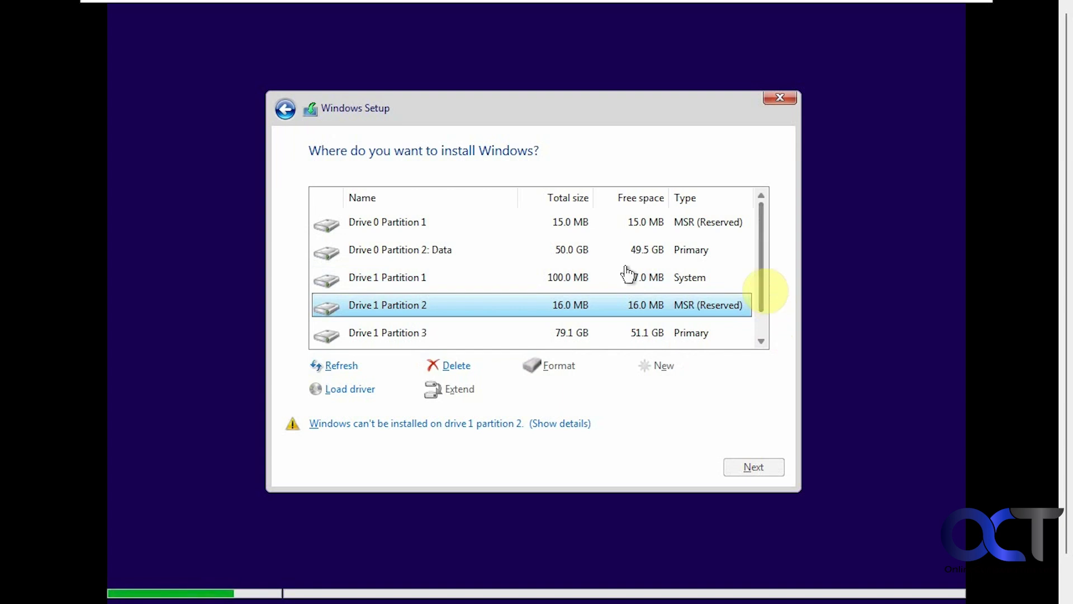
Select the 100 MB System partition and choose Delete
{"action": "left_click", "coordinate": [424, 256]}
{"action": "left_click", "coordinate": [412, 230]}
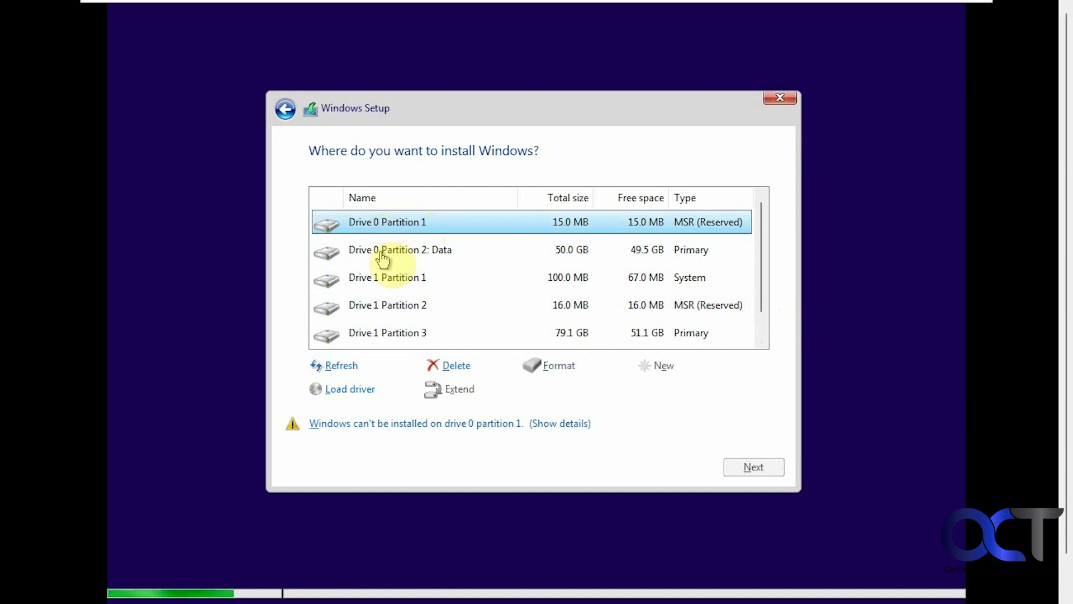
{"action": "left_click", "coordinate": [398, 285]}
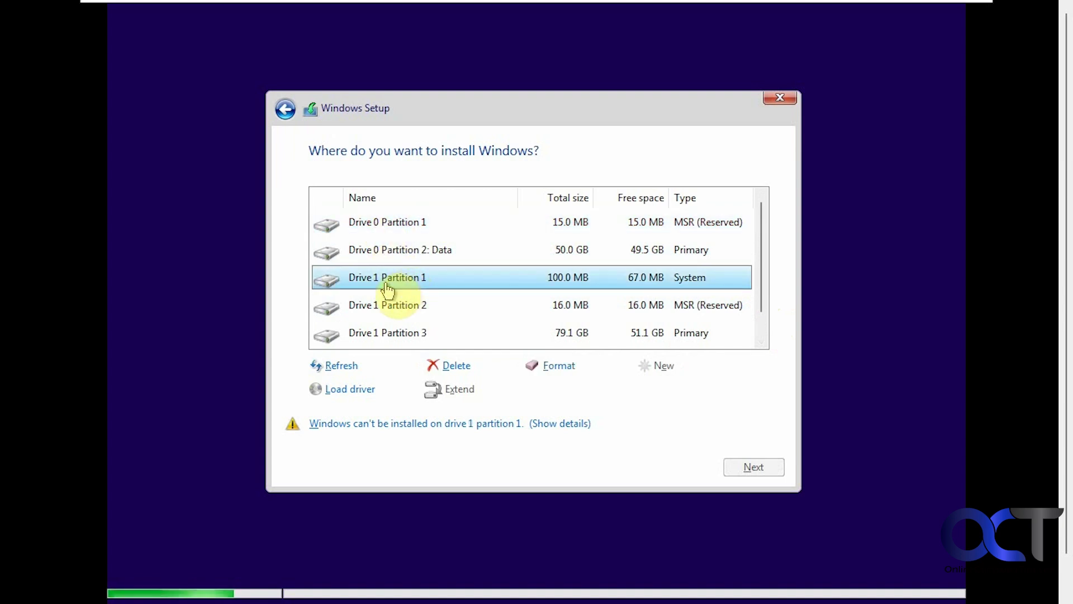
{"action": "left_click", "coordinate": [450, 367]}
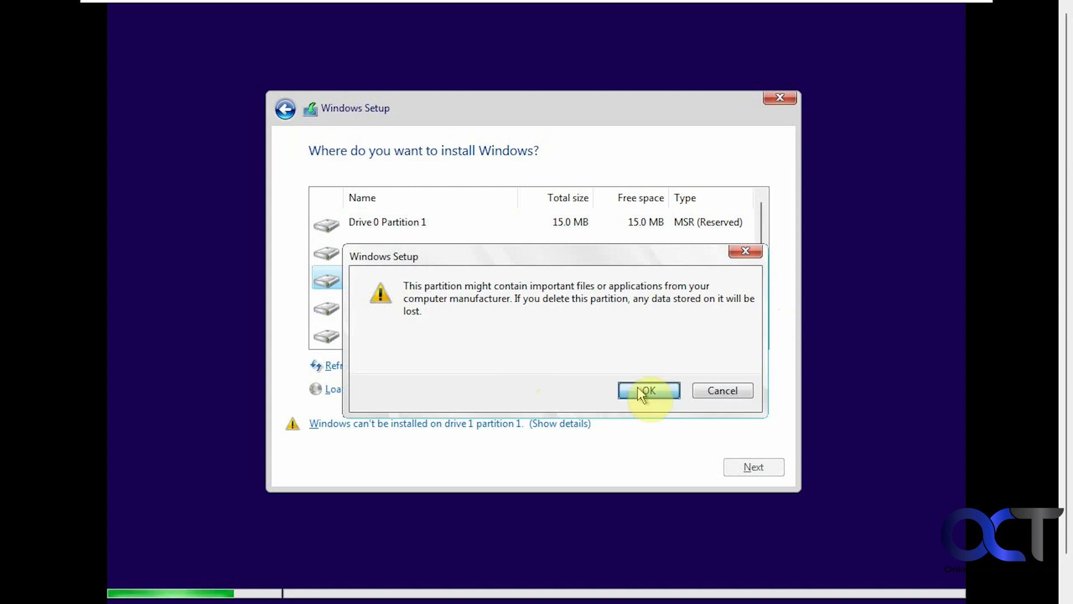
Confirm deleting the System partition, then delete the 16 MB reserved partition
{"action": "left_click", "coordinate": [643, 391]}
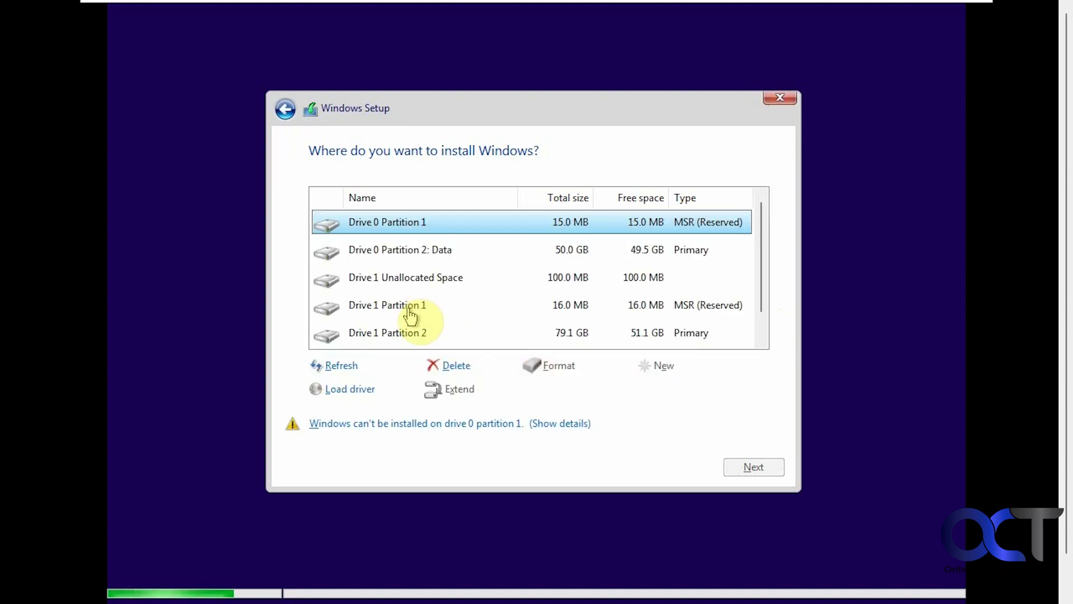
{"action": "left_click", "coordinate": [411, 284]}
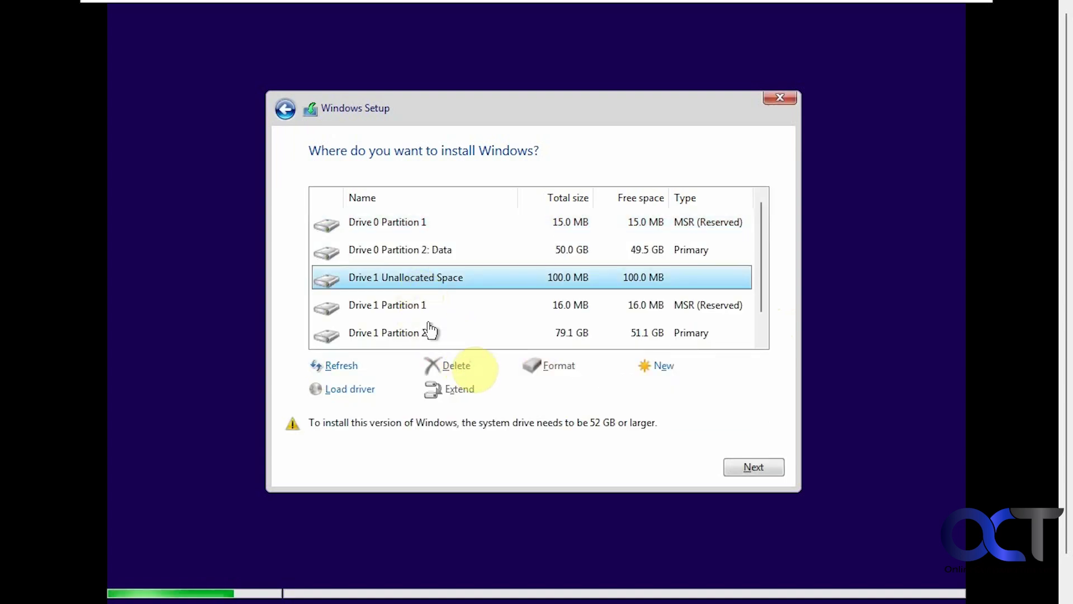
{"action": "left_click", "coordinate": [419, 308]}
{"action": "left_click", "coordinate": [454, 365]}
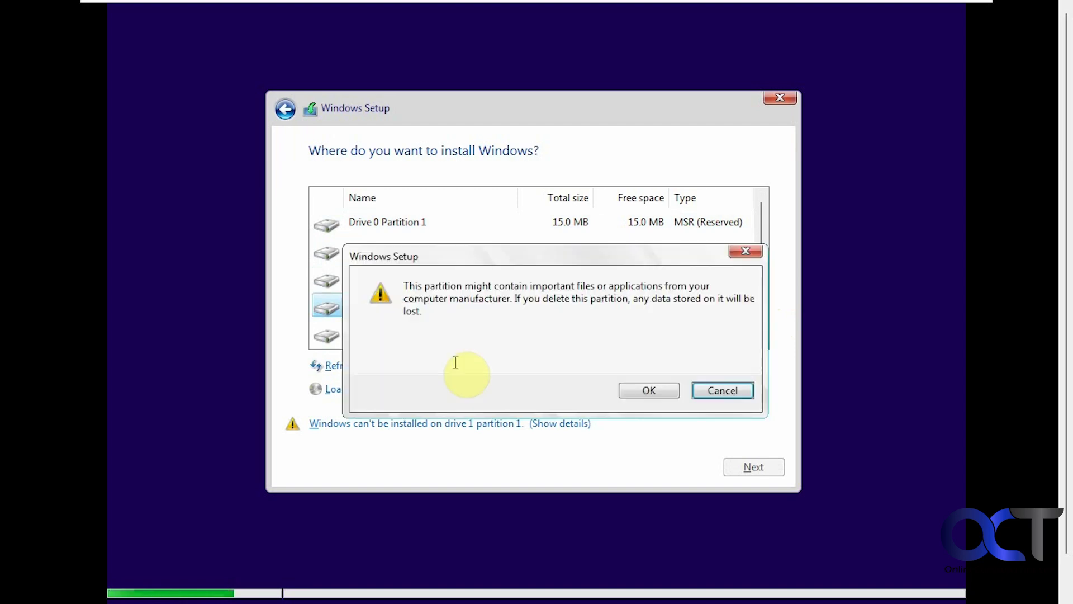
{"action": "left_click", "coordinate": [628, 390]}
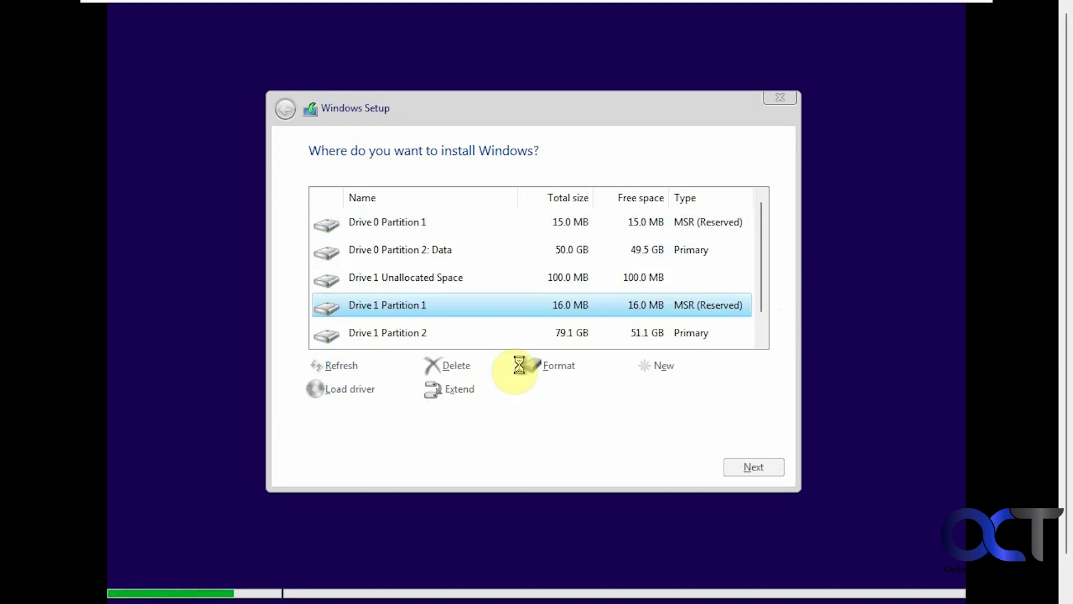
Delete the 79.1 GB primary and 768 MB Recovery partitions, then select Drive 1 Unallocated Space
{"action": "left_click", "coordinate": [411, 313]}
{"action": "left_click", "coordinate": [456, 366]}
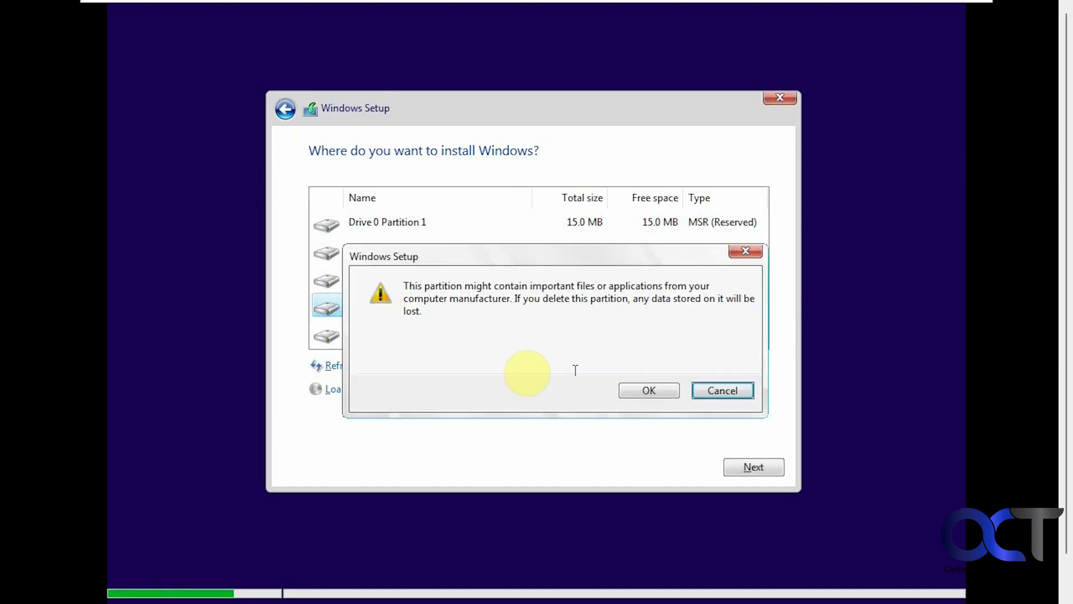
{"action": "left_click", "coordinate": [643, 390]}
{"action": "left_click", "coordinate": [434, 319]}
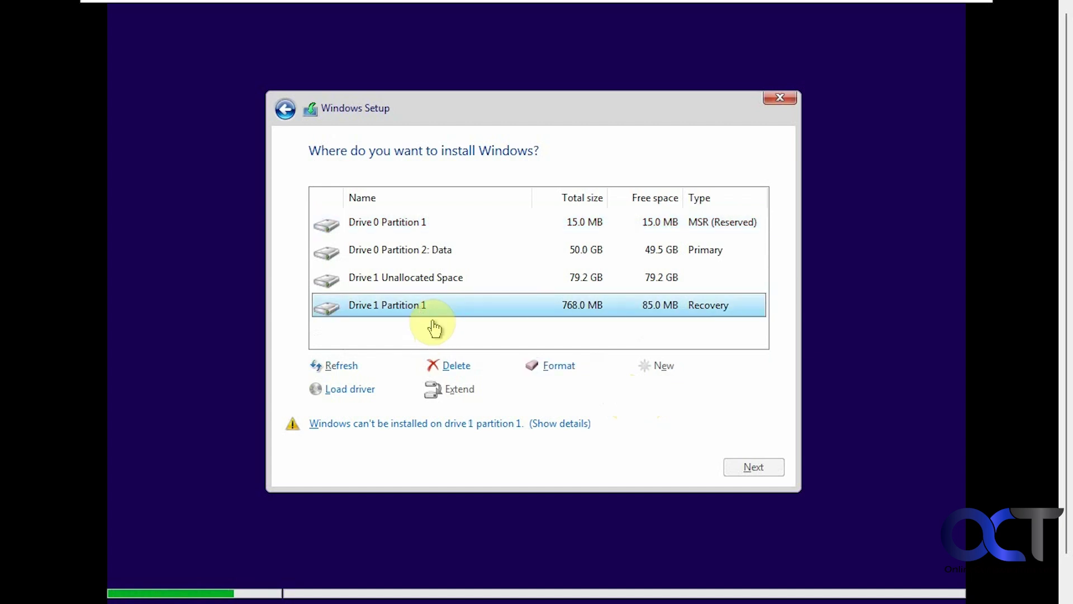
{"action": "left_click", "coordinate": [455, 366]}
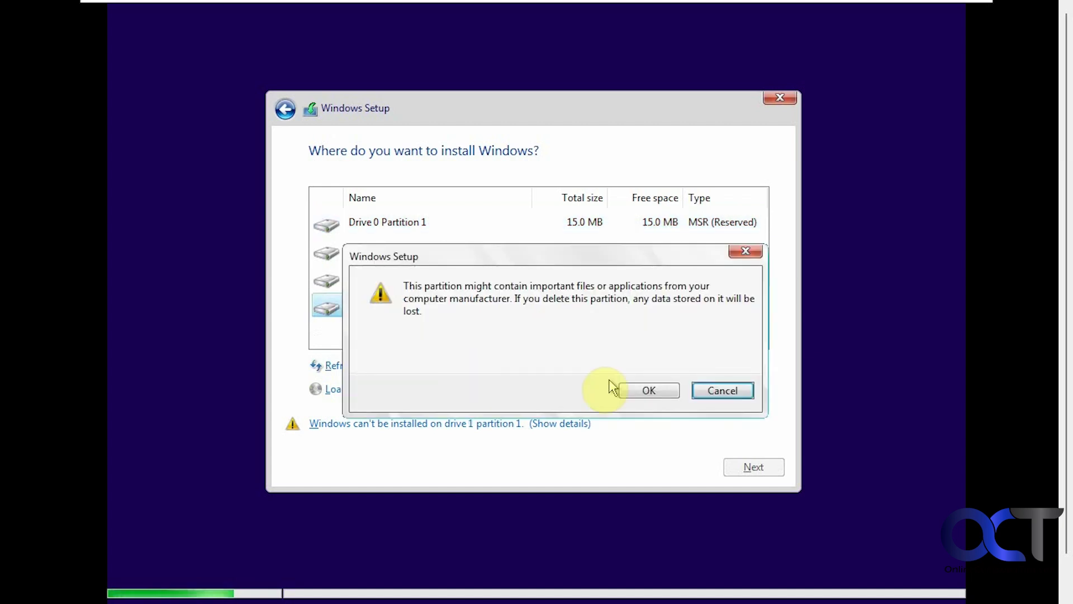
{"action": "left_click", "coordinate": [643, 390]}
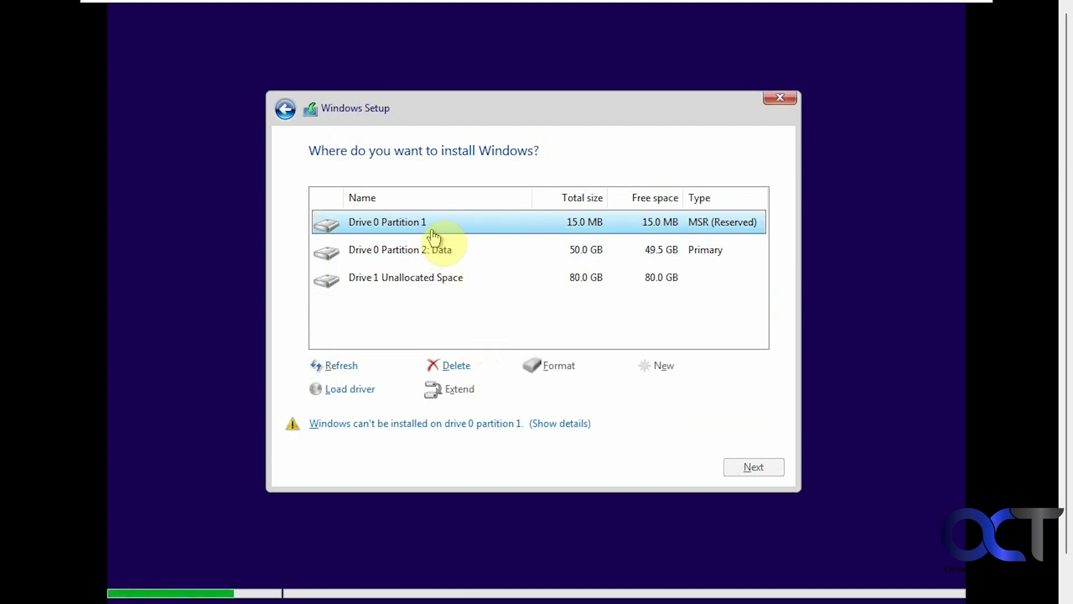
{"action": "left_click", "coordinate": [420, 280]}
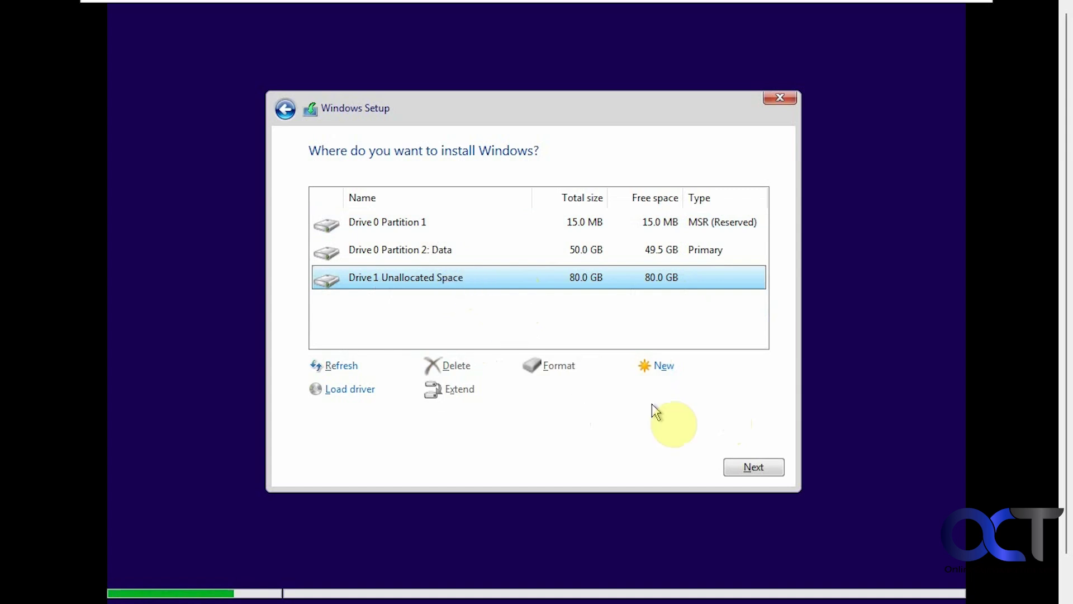
Install Windows onto Drive 1's unallocated space and restart immediately when it finishes
{"action": "left_click", "coordinate": [749, 466]}
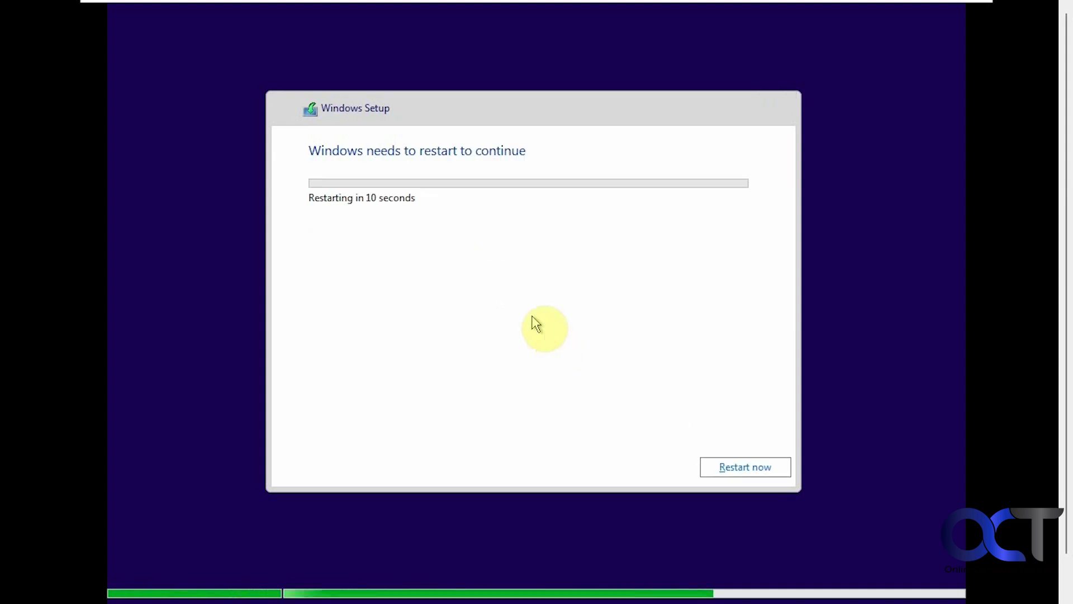
{"action": "left_click", "coordinate": [750, 474]}
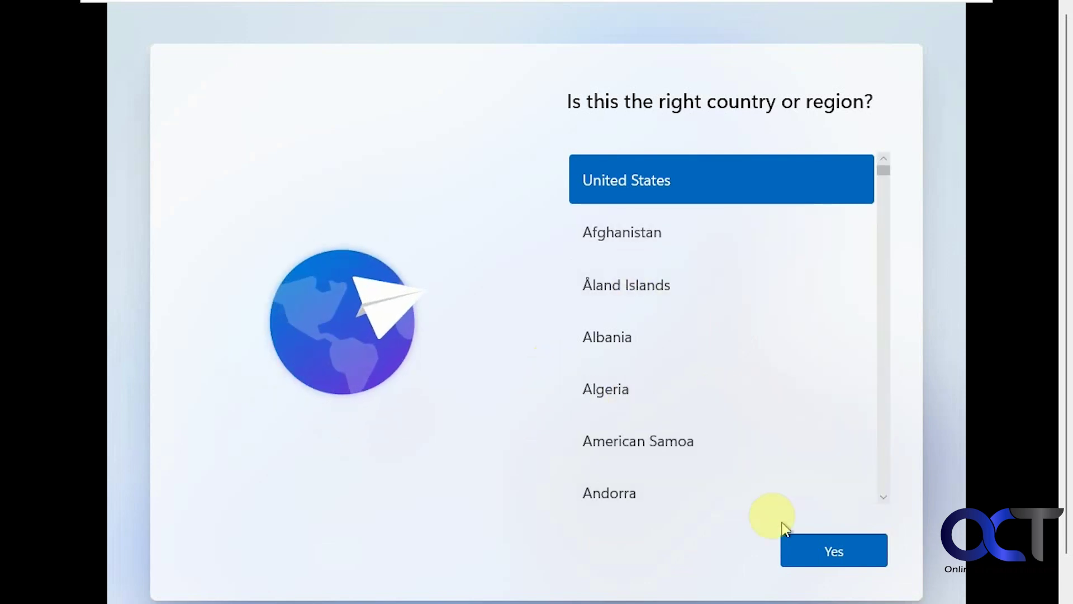
Accept United States as the region and US as the keyboard, with no second layout
{"action": "left_click", "coordinate": [804, 549]}
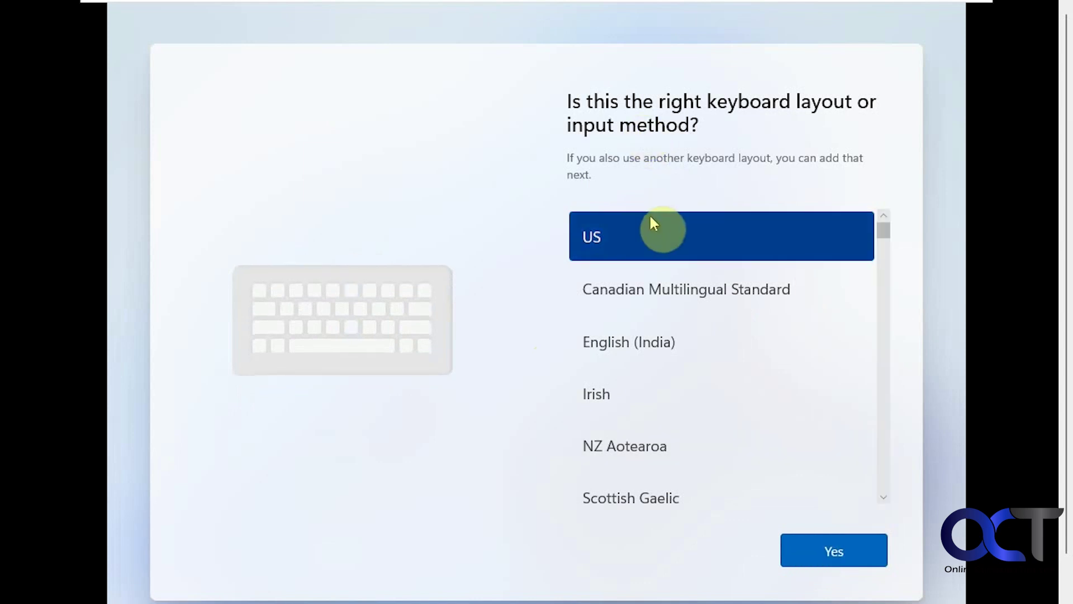
{"action": "left_click", "coordinate": [827, 548]}
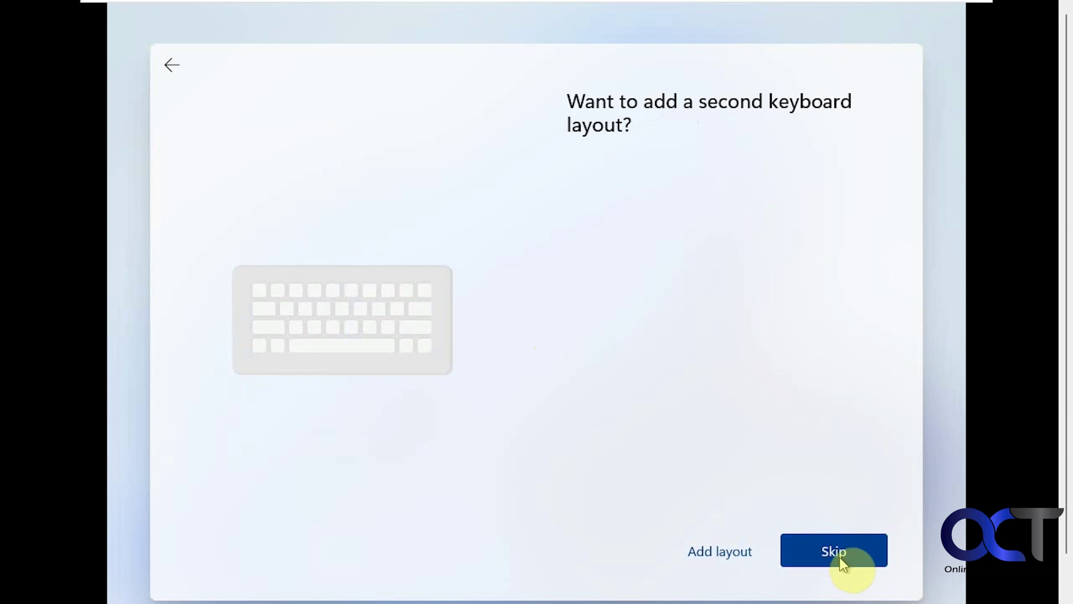
{"action": "left_click", "coordinate": [836, 553]}
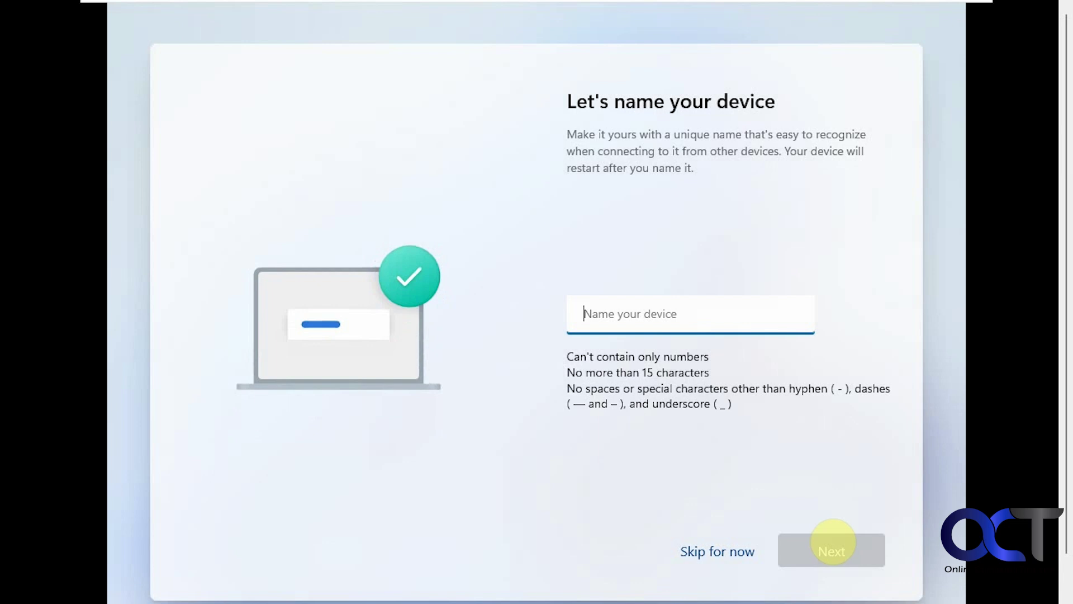
Enter 'Win11' as the device name and continue
{"action": "type", "text": "Win"}
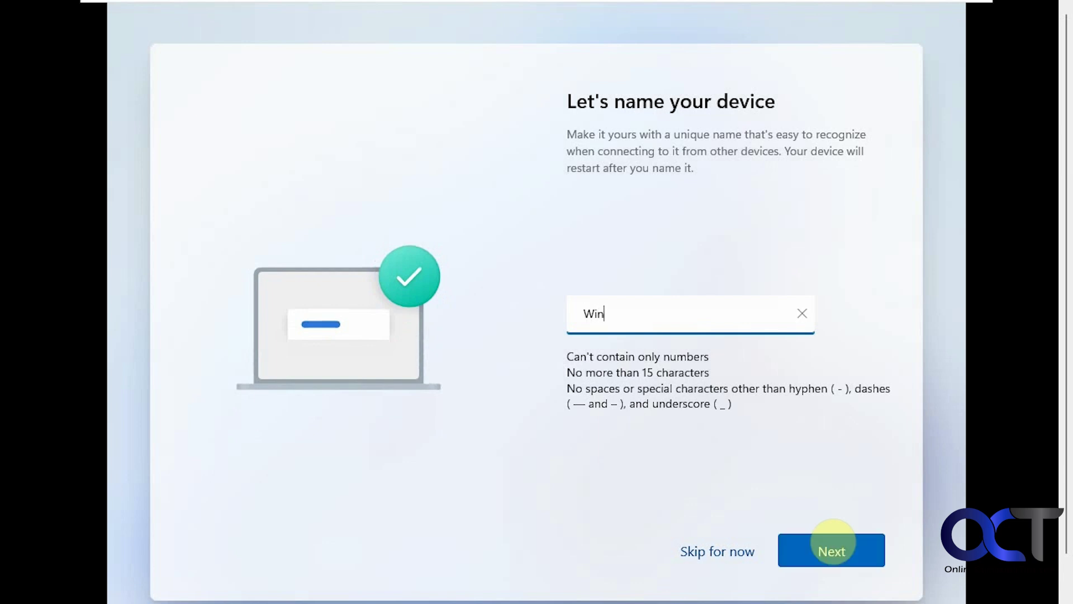
{"action": "type", "text": "11"}
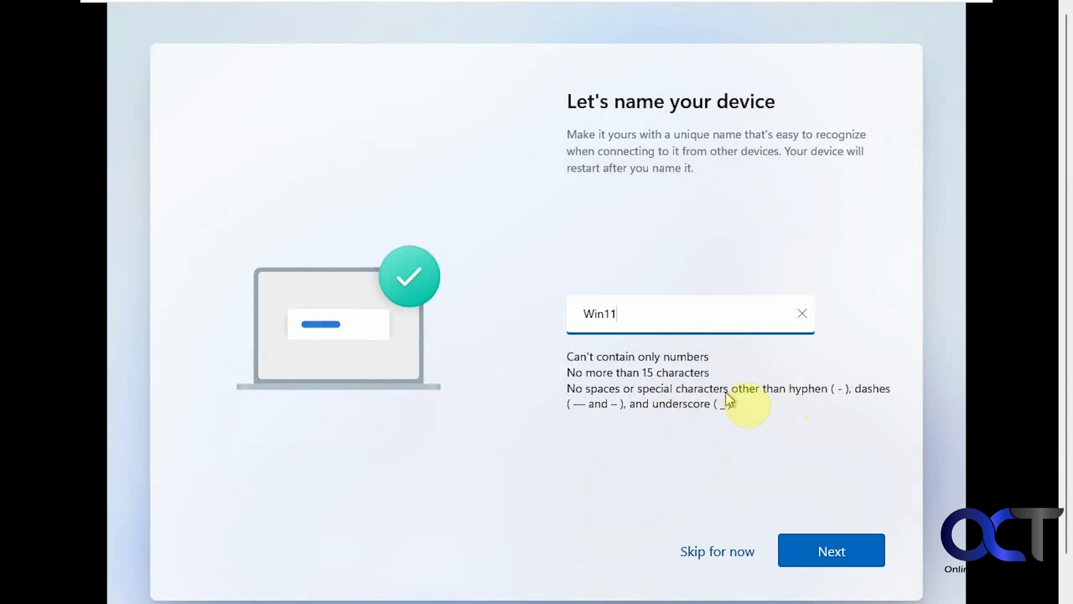
{"action": "left_click", "coordinate": [828, 553]}
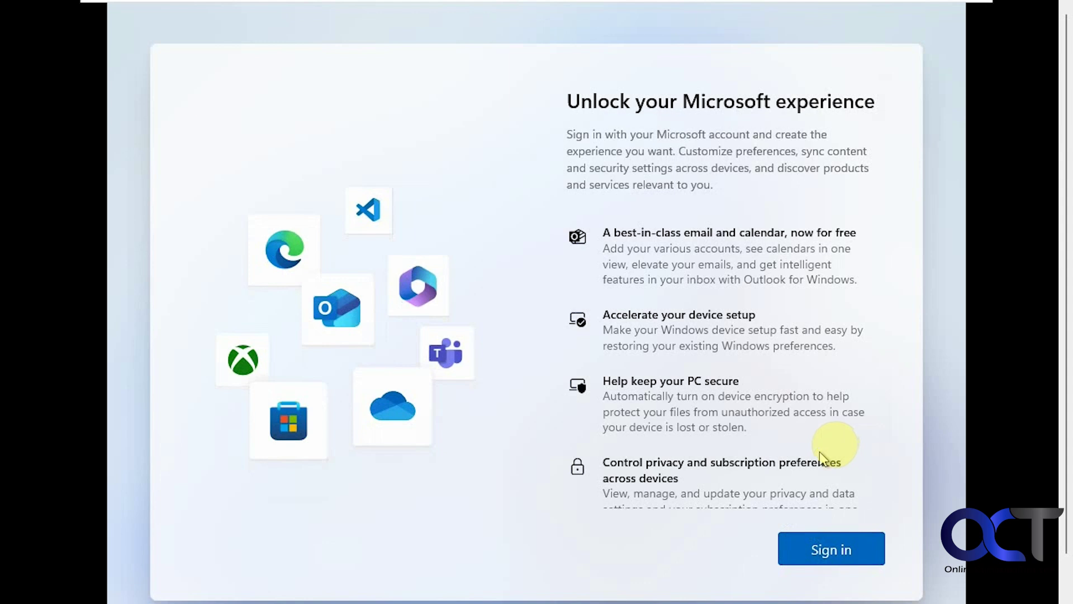
Sign in with the Microsoft account's e-mail address and password
{"action": "left_click", "coordinate": [830, 554]}
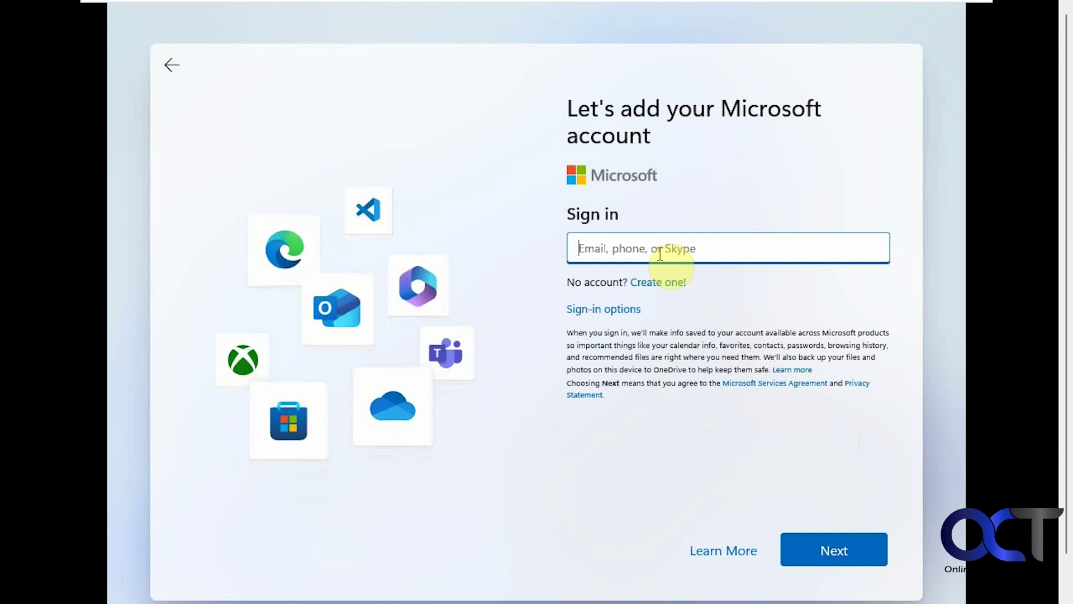
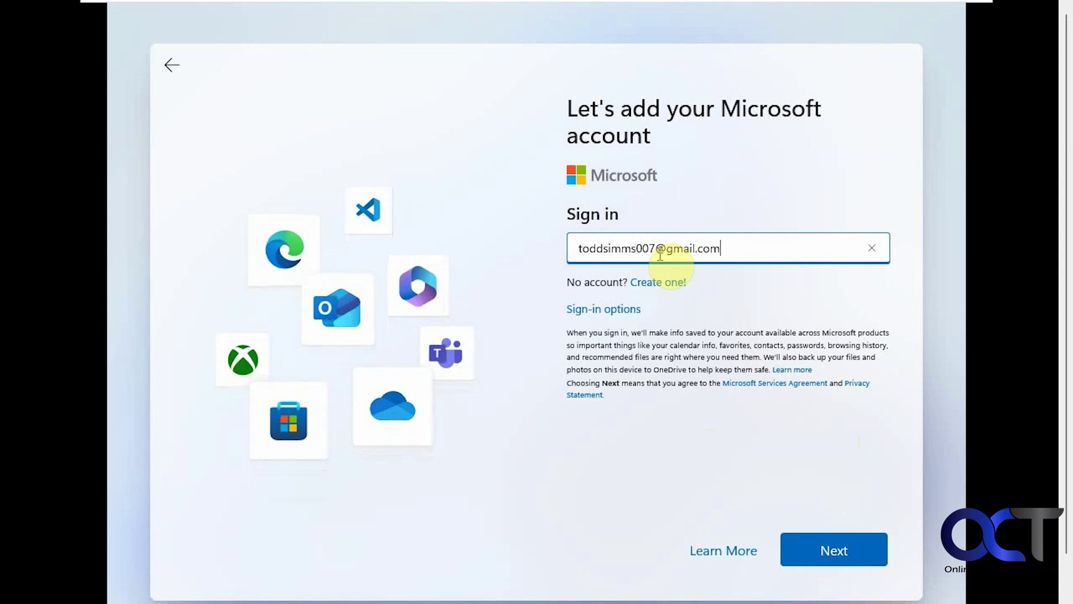
{"action": "left_click", "coordinate": [831, 553]}
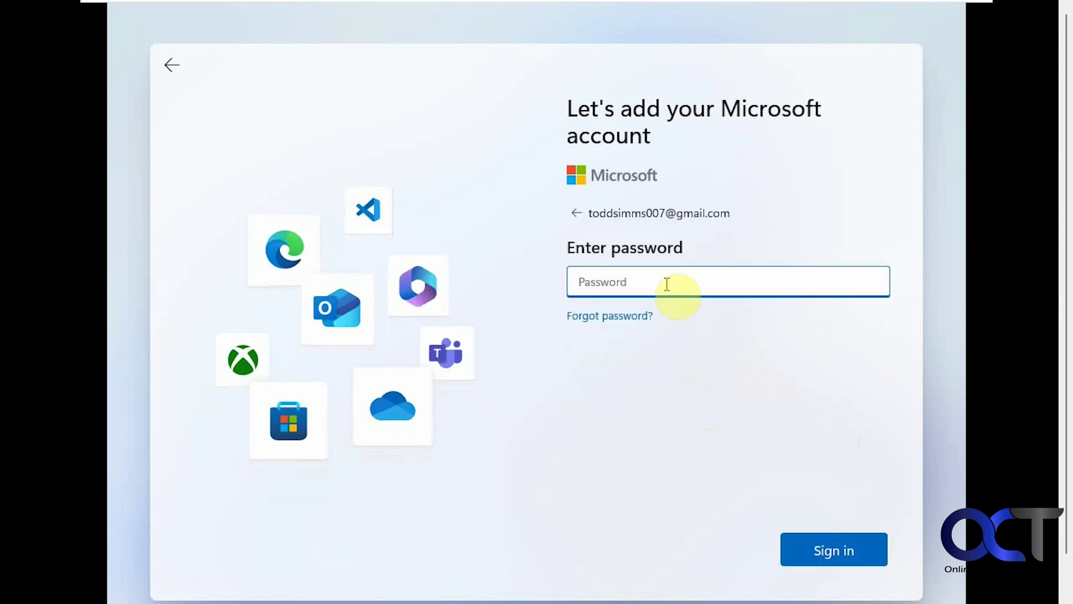
{"action": "type", "text": "•••••••••••"}
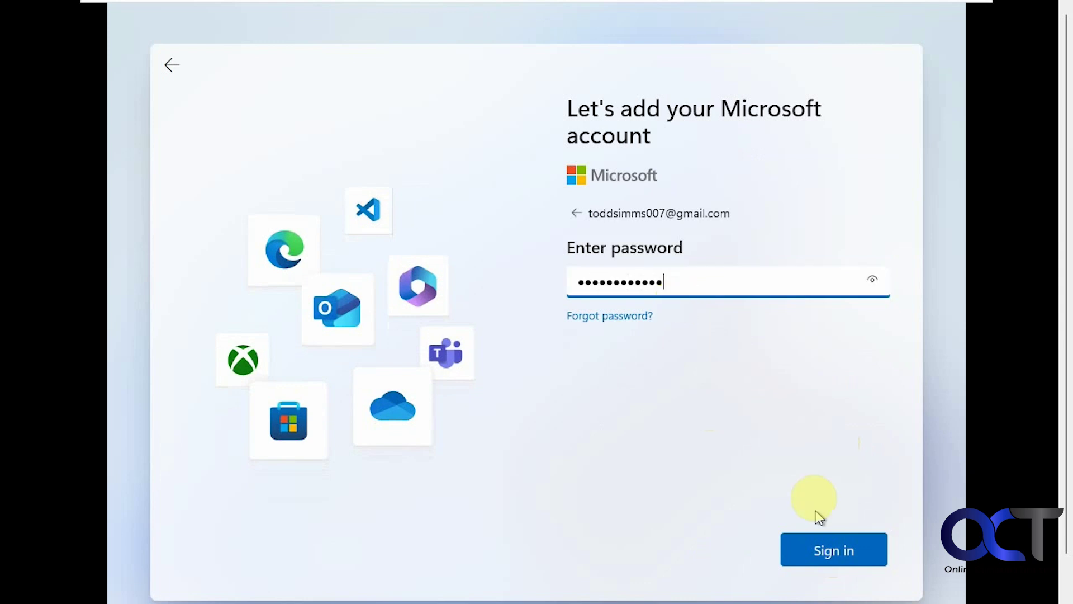
{"action": "left_click", "coordinate": [830, 551]}
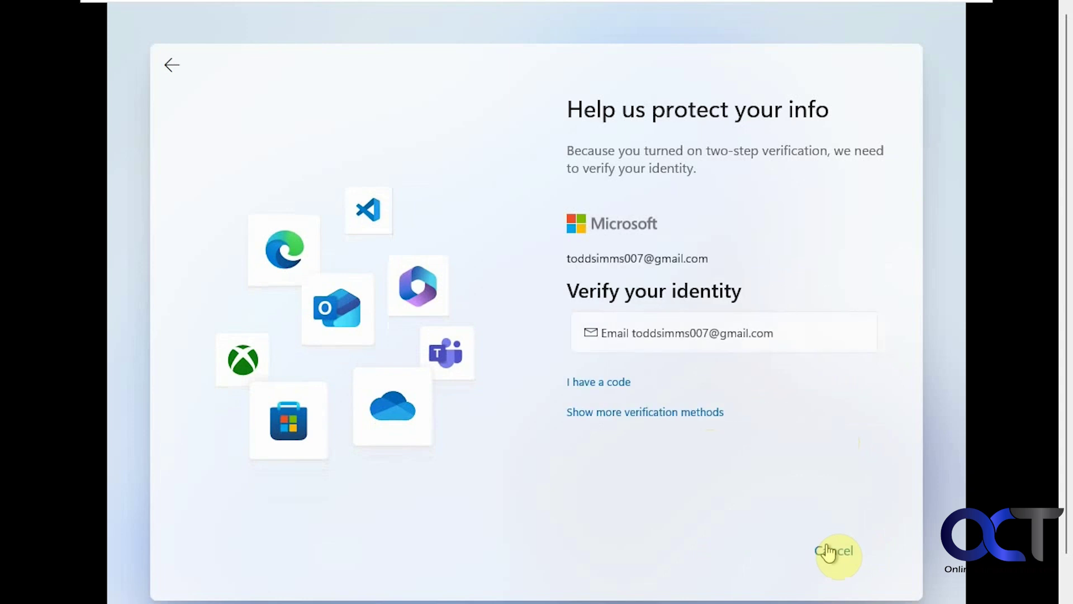
Verify identity by entering the code sent by e-mail
{"action": "left_click", "coordinate": [699, 337]}
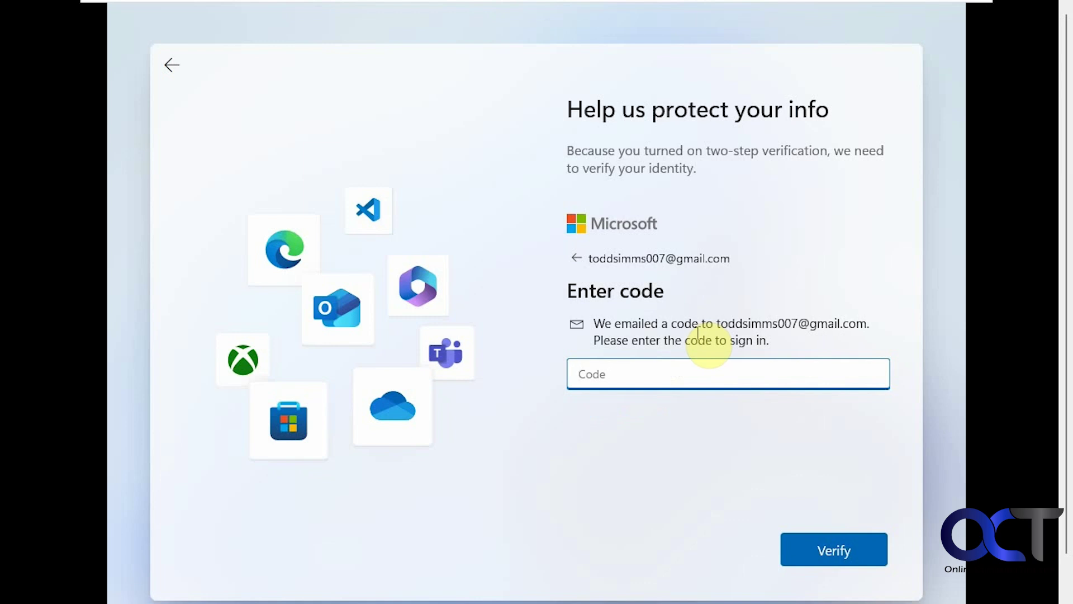
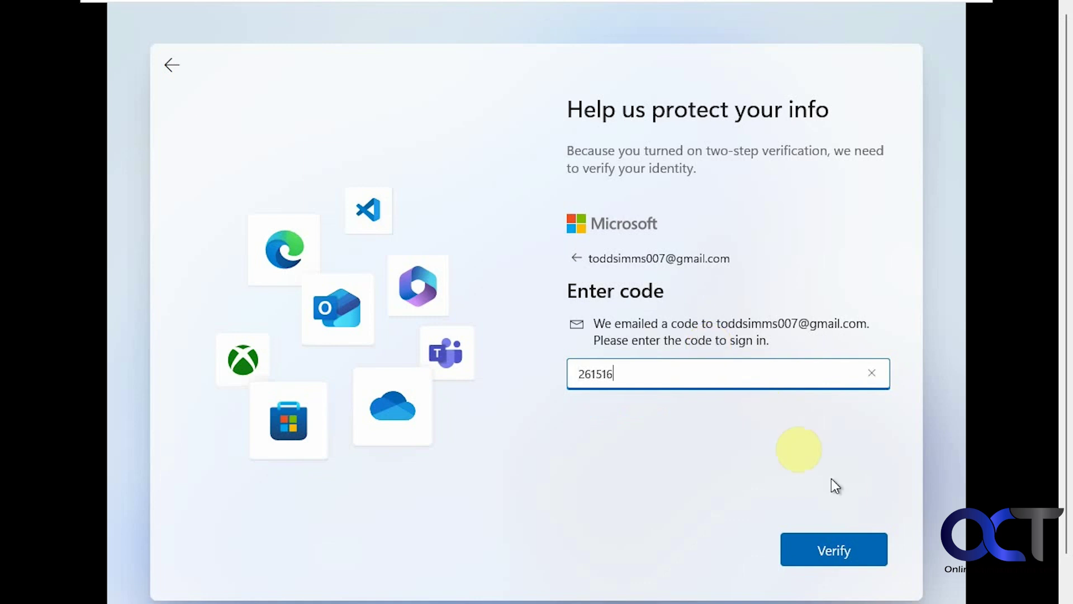
{"action": "left_click", "coordinate": [831, 555]}
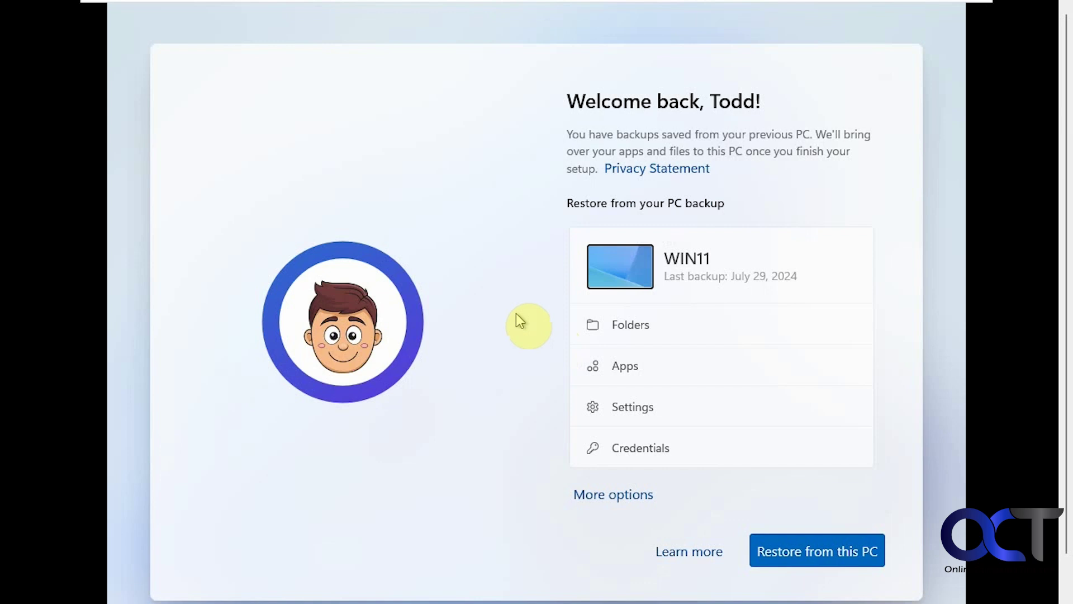
Skip restoring the WIN11 backup and confirm setting up as a new PC
{"action": "left_click", "coordinate": [609, 494]}
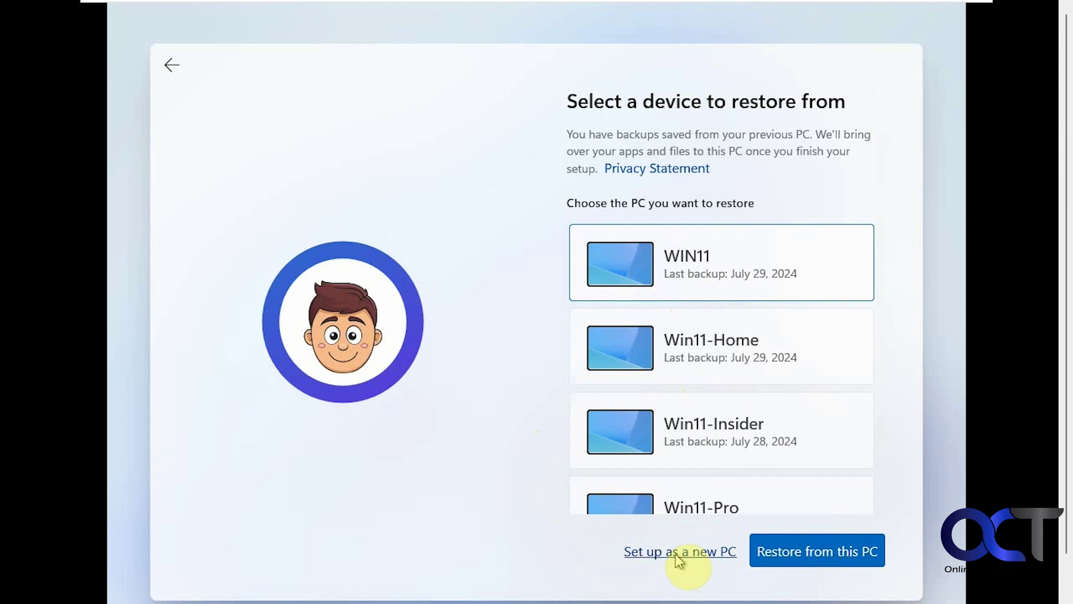
{"action": "left_click", "coordinate": [675, 555]}
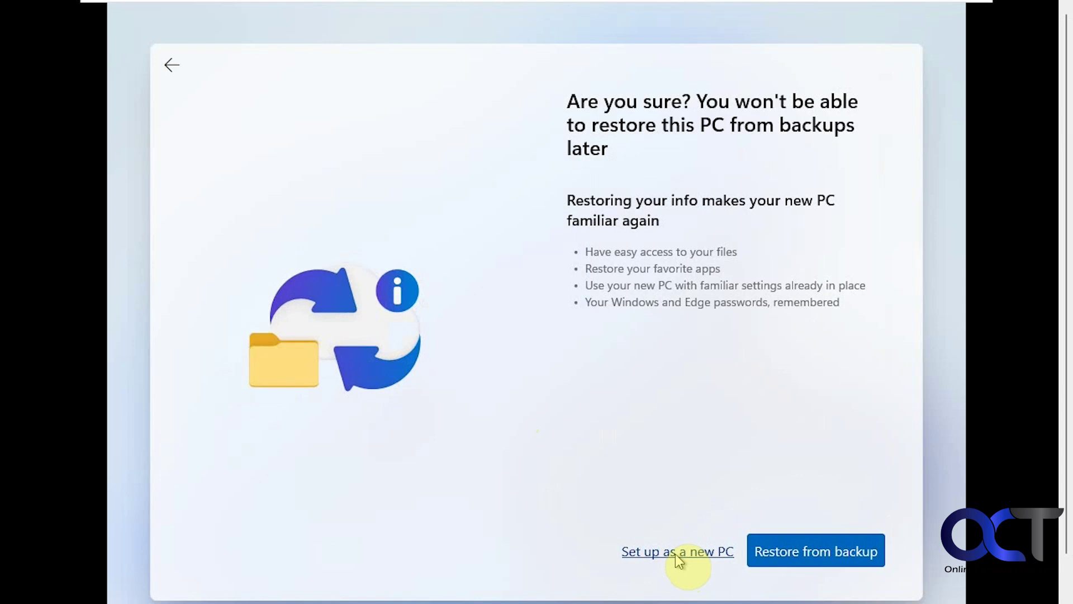
{"action": "left_click", "coordinate": [675, 555]}
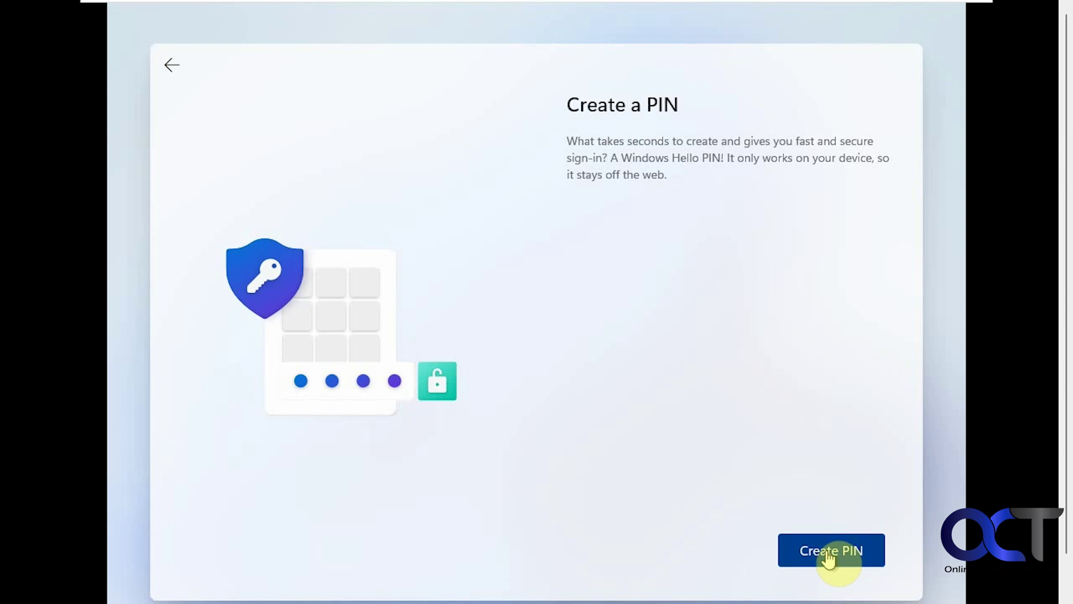
Create a four-digit Windows Hello PIN, entering it twice to confirm
{"action": "left_click", "coordinate": [827, 551]}
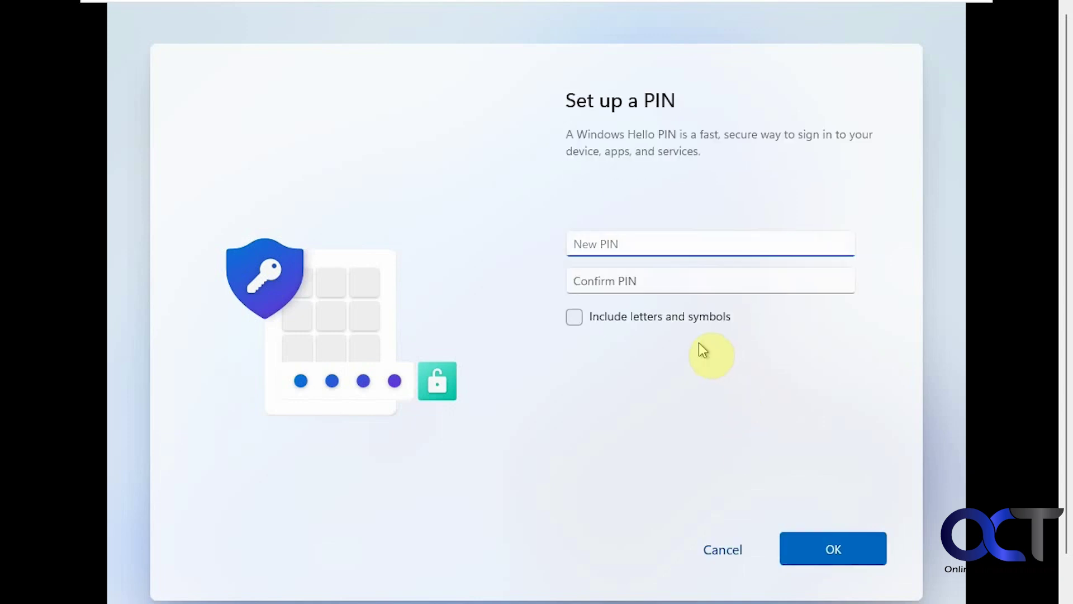
{"action": "key", "text": "Tab"}
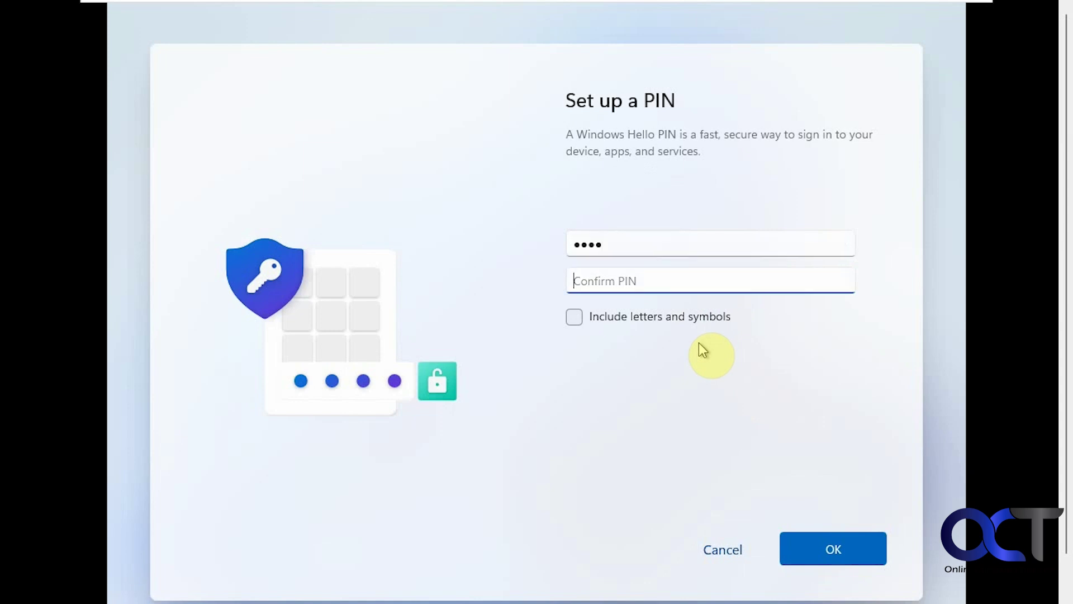
{"action": "left_click", "coordinate": [822, 554]}
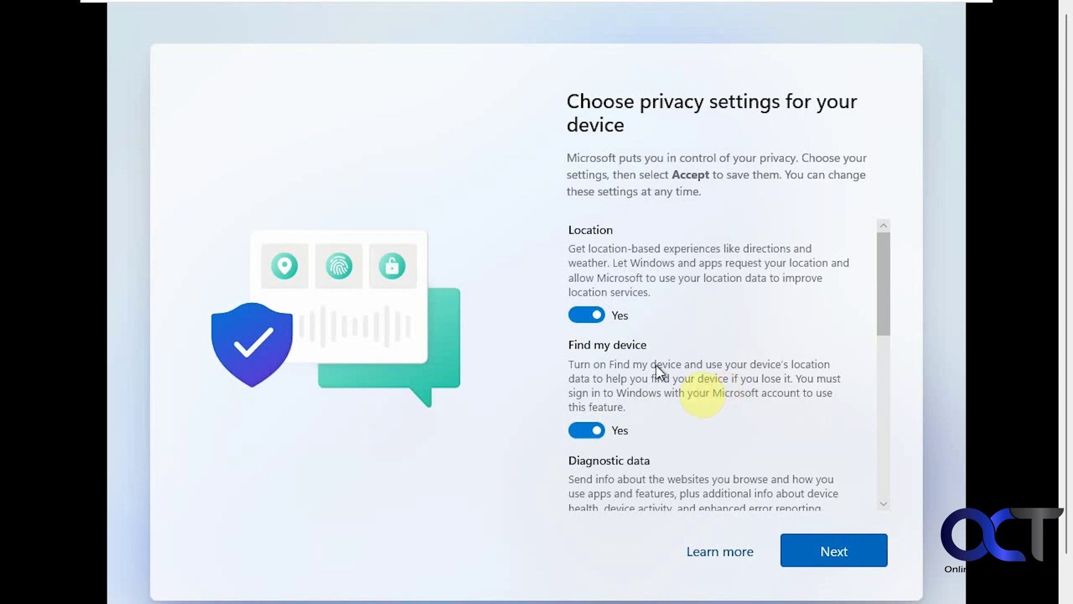
Turn off Location and Find my device, limit diagnostics to Required, and disable inking/typing data
{"action": "left_click", "coordinate": [582, 316]}
{"action": "left_click", "coordinate": [585, 412]}
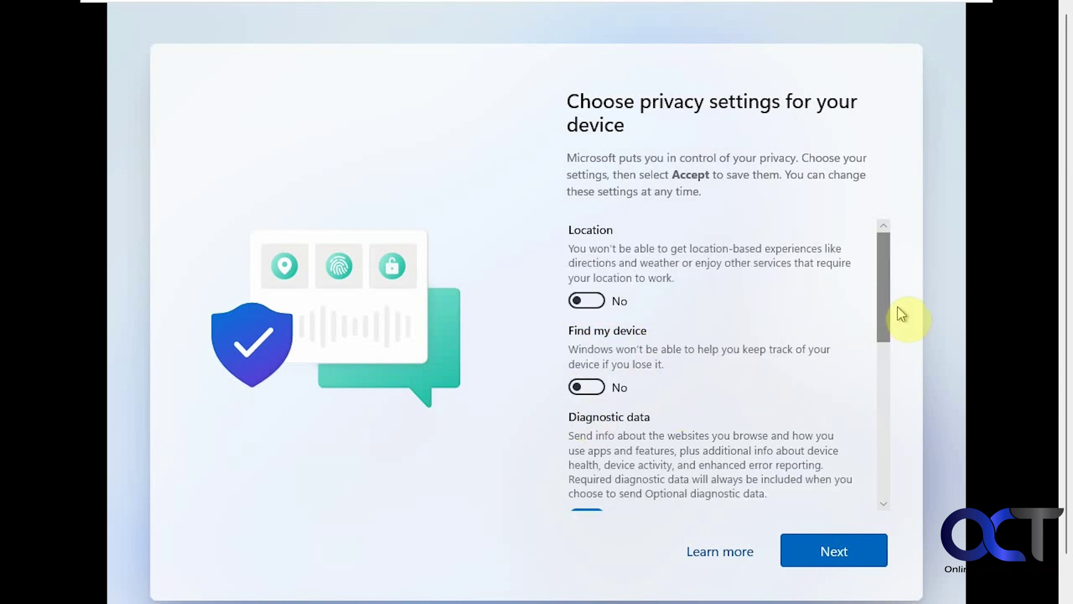
{"action": "left_click_drag", "start_coordinate": [884, 312], "coordinate": [882, 385]}
{"action": "left_click", "coordinate": [584, 332]}
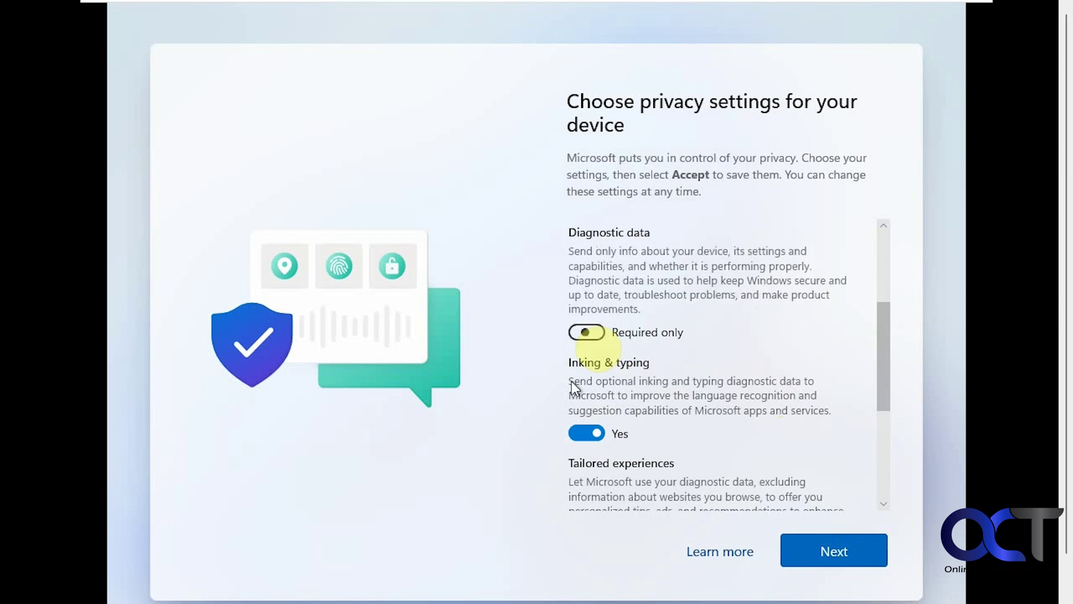
{"action": "left_click", "coordinate": [581, 433]}
Turn off tailored experiences and the advertising ID, then accept the privacy settings
{"action": "left_click_drag", "start_coordinate": [880, 371], "coordinate": [886, 448]}
{"action": "left_click", "coordinate": [584, 315]}
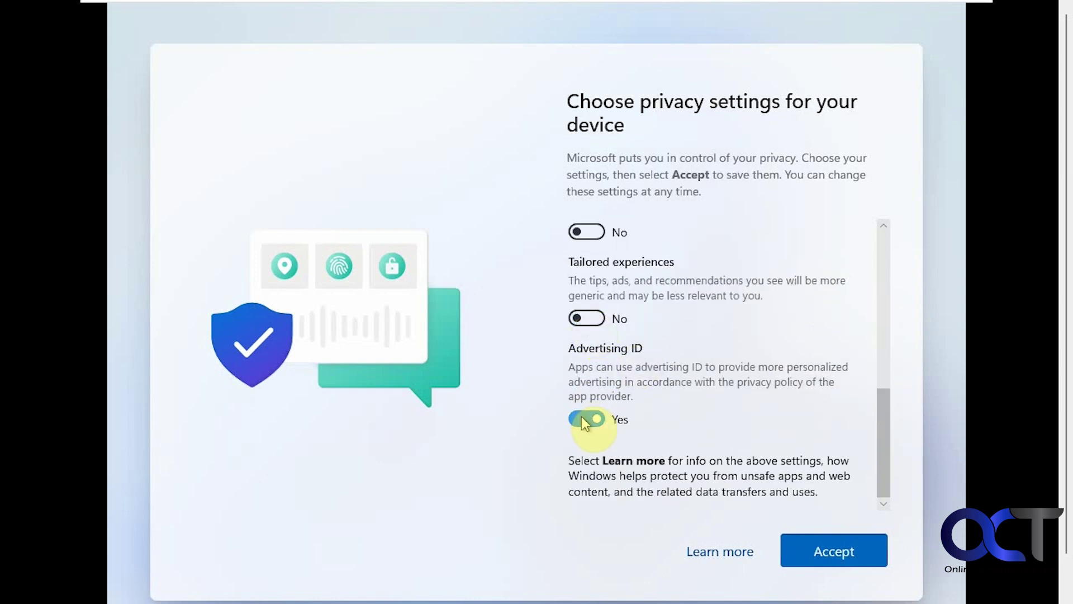
{"action": "left_click", "coordinate": [581, 417]}
{"action": "left_click", "coordinate": [850, 549]}
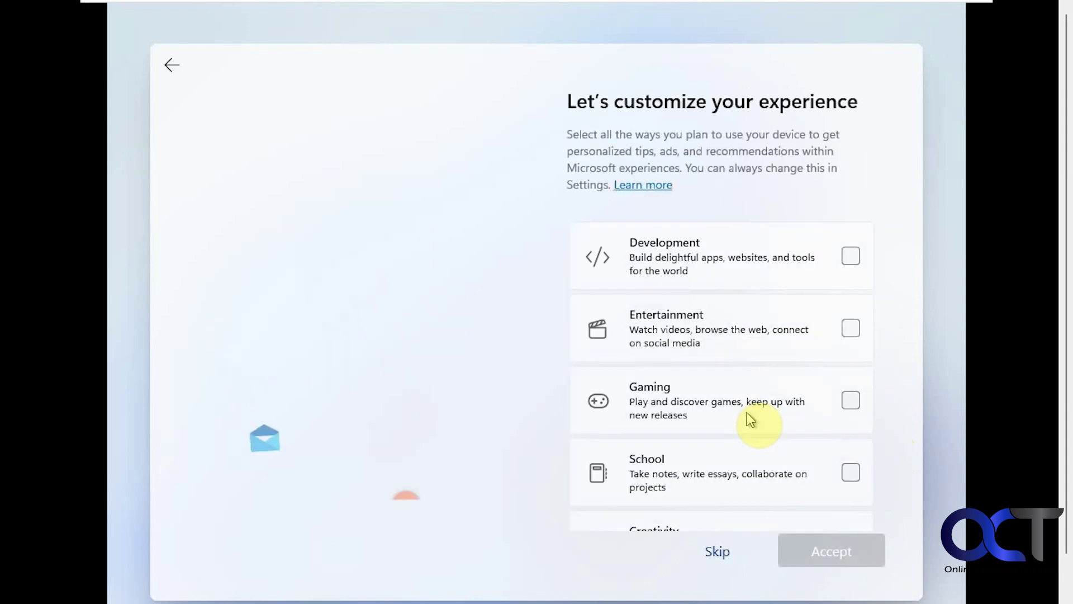
Skip customization, phone linking, OneDrive backup, Edge data import and the PC Game Pass offer
{"action": "left_click", "coordinate": [722, 551]}
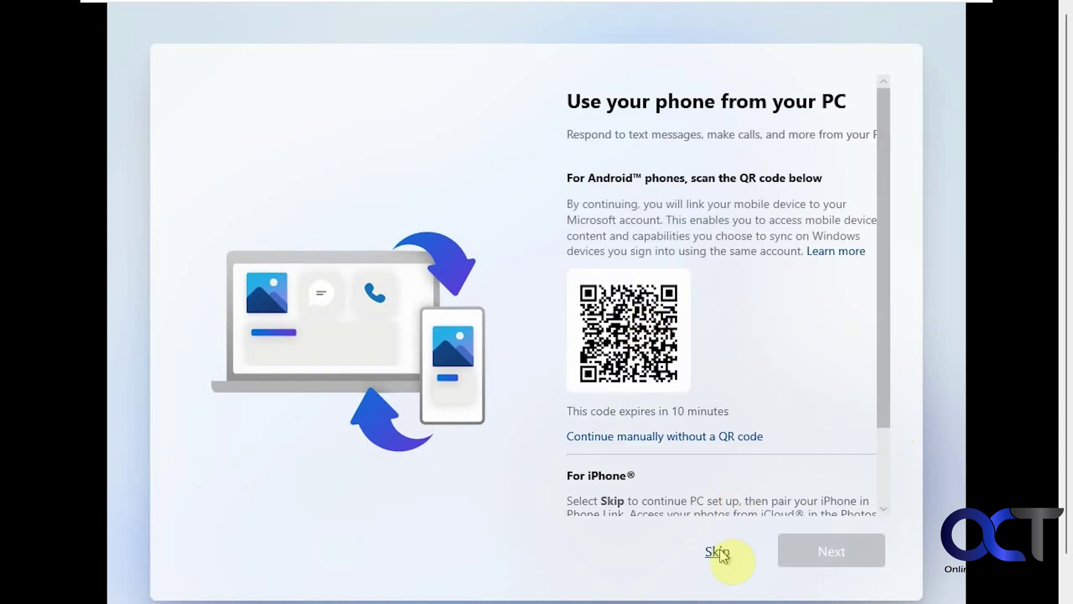
{"action": "left_click", "coordinate": [719, 553]}
{"action": "left_click", "coordinate": [718, 552]}
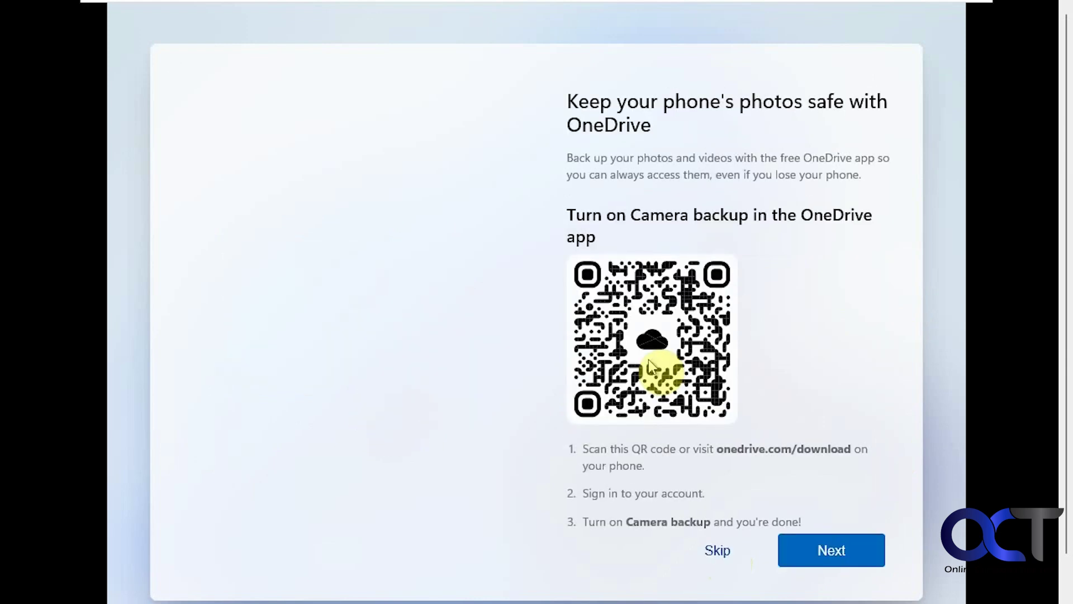
{"action": "left_click", "coordinate": [717, 550]}
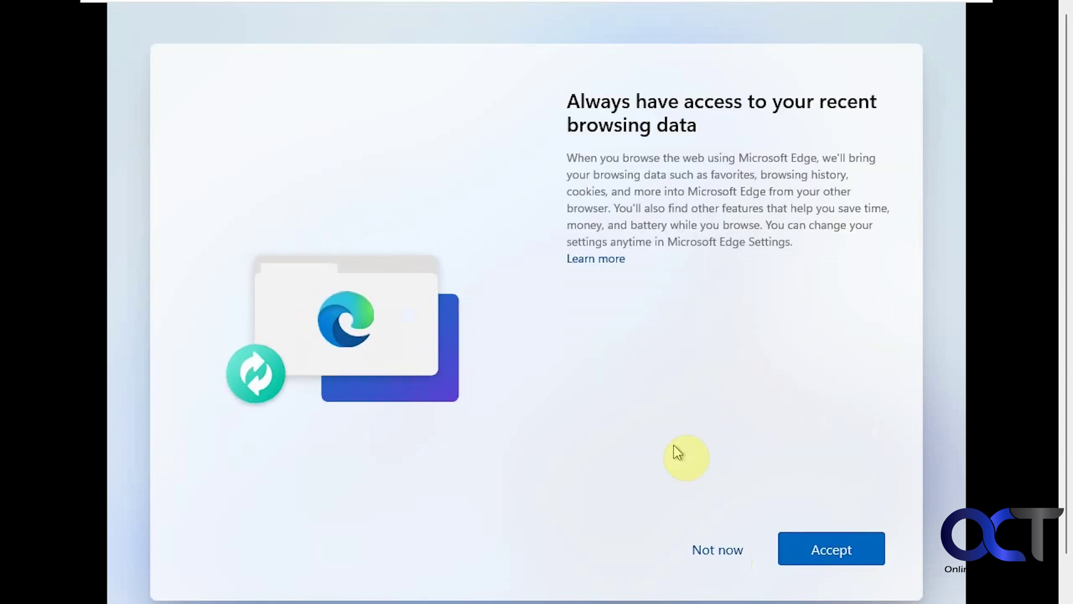
{"action": "left_click", "coordinate": [714, 551]}
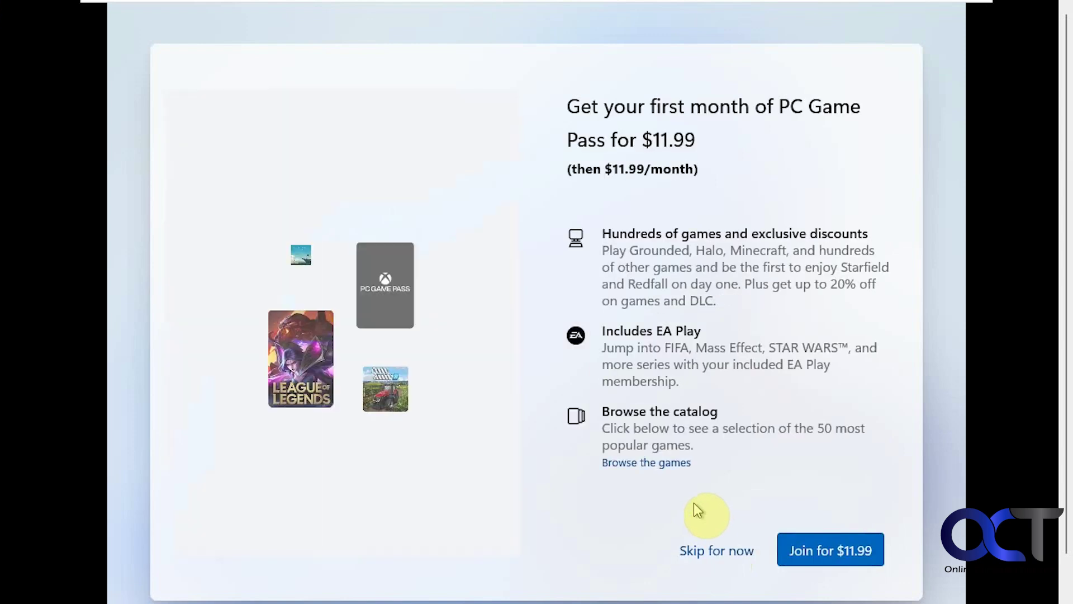
{"action": "left_click", "coordinate": [713, 551]}
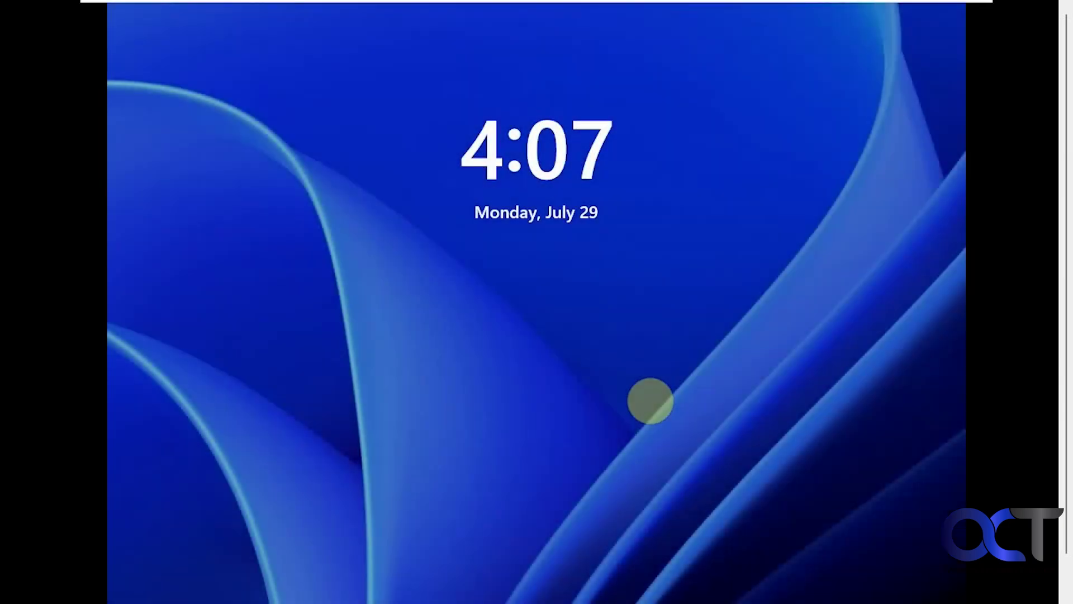
Dismiss the lock screen and enter the account's PIN to sign in to the Windows 11 desktop
{"action": "left_click", "coordinate": [737, 391]}
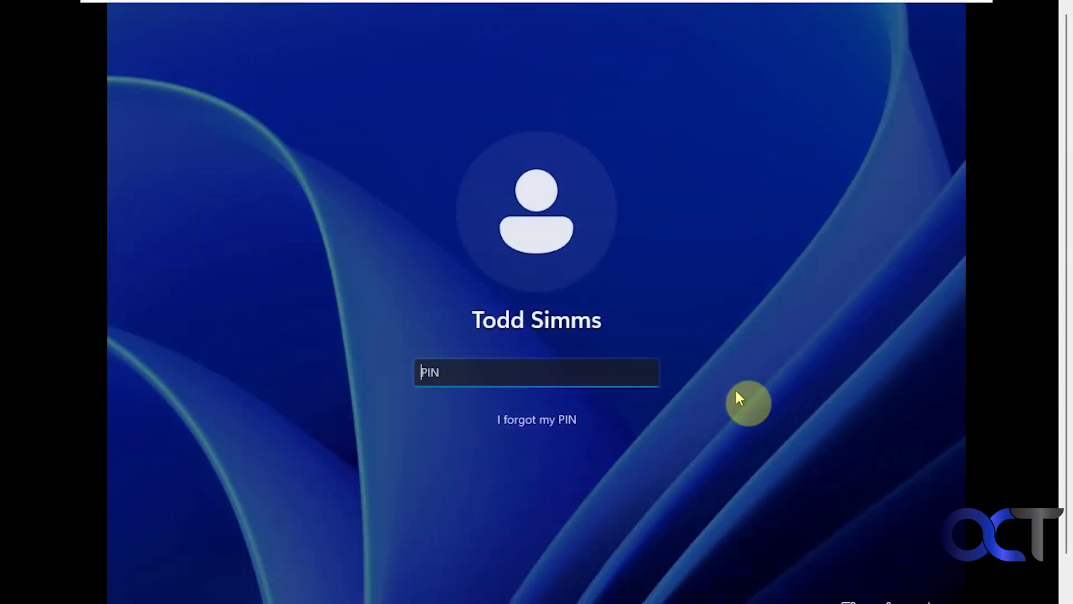
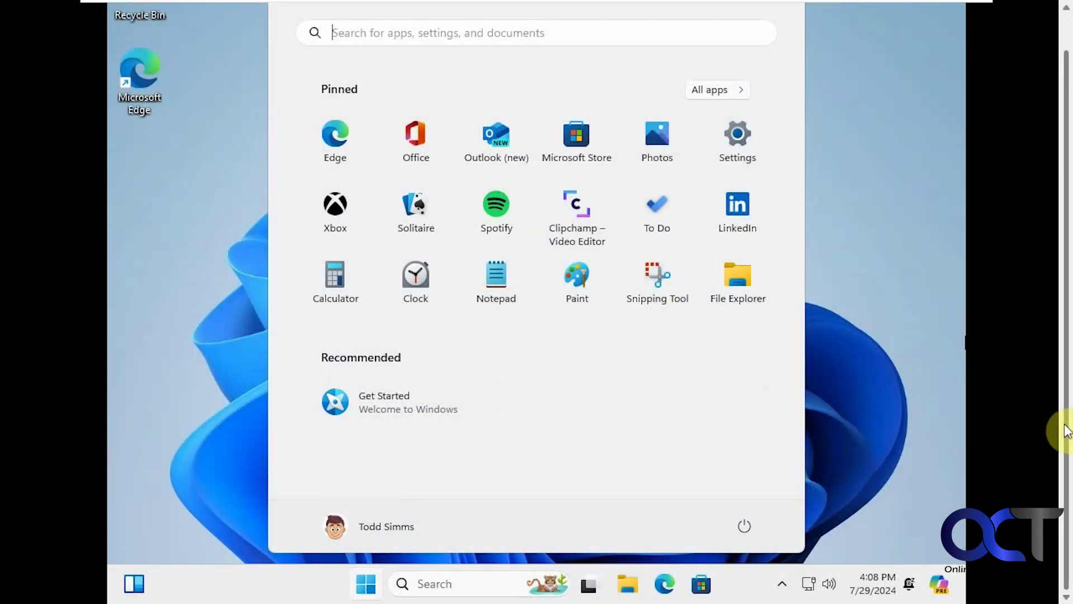
Set the display resolution to 1152 × 864 through Display settings, keep it, and close Settings
{"action": "left_click", "coordinate": [898, 383]}
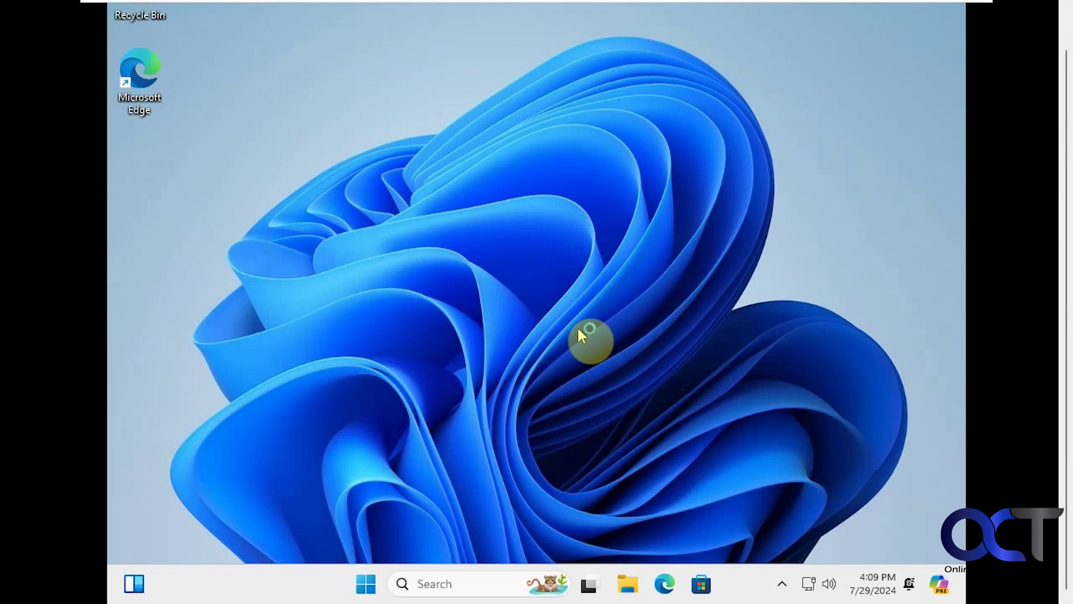
{"action": "right_click", "coordinate": [505, 323]}
{"action": "left_click", "coordinate": [578, 288]}
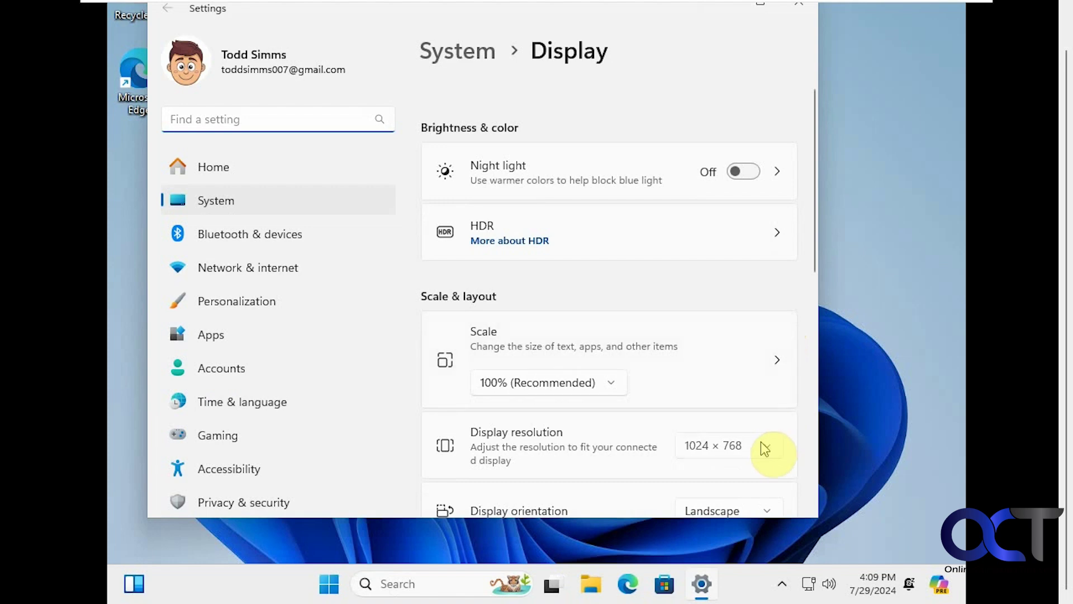
{"action": "left_click", "coordinate": [762, 444]}
{"action": "left_click", "coordinate": [748, 418]}
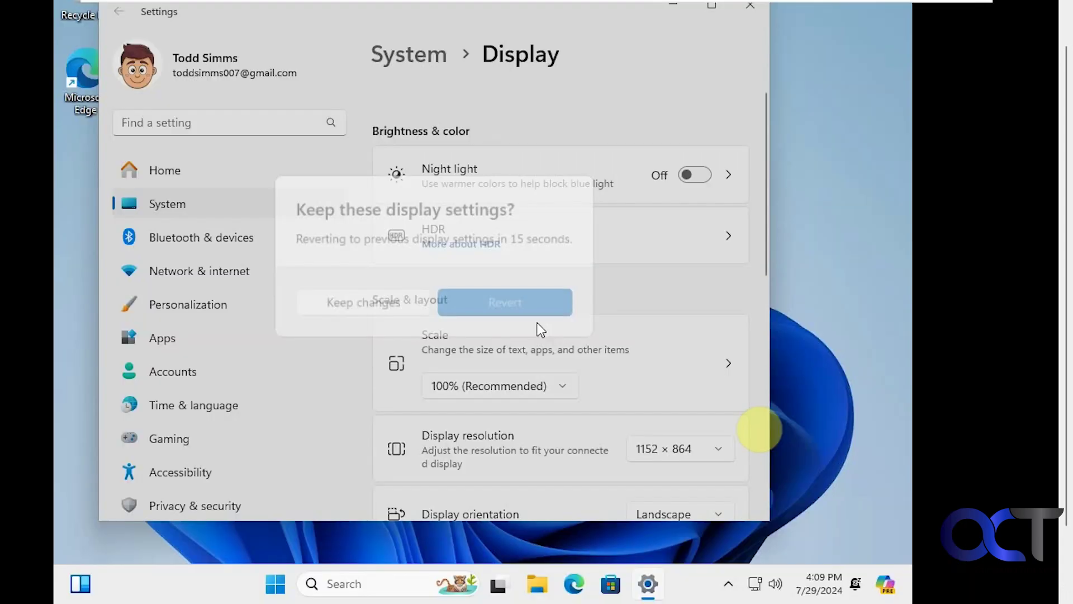
{"action": "left_click", "coordinate": [404, 307]}
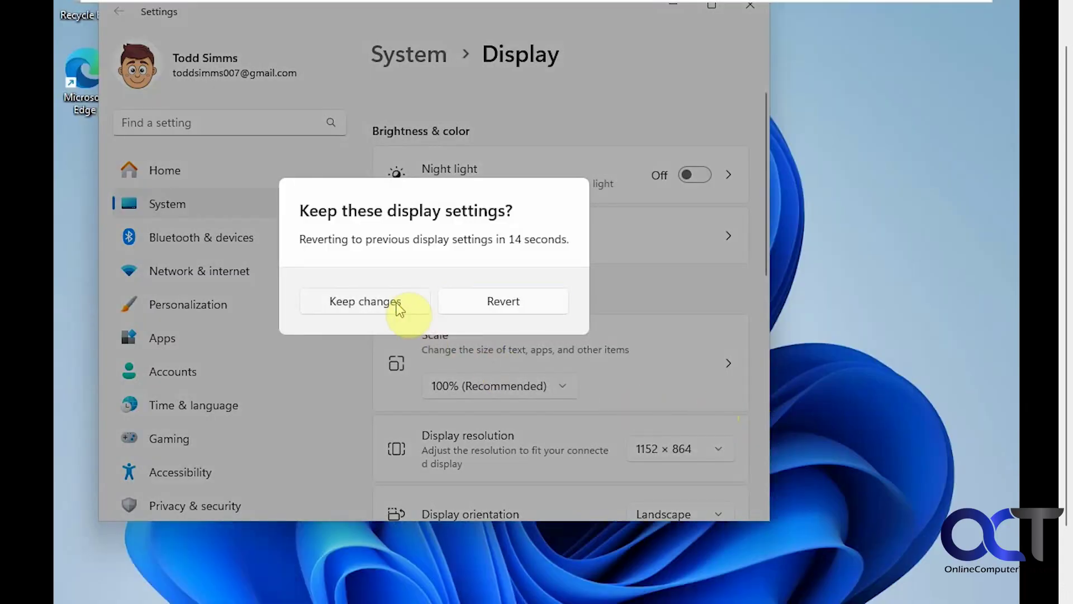
{"action": "key", "text": "alt+F4"}
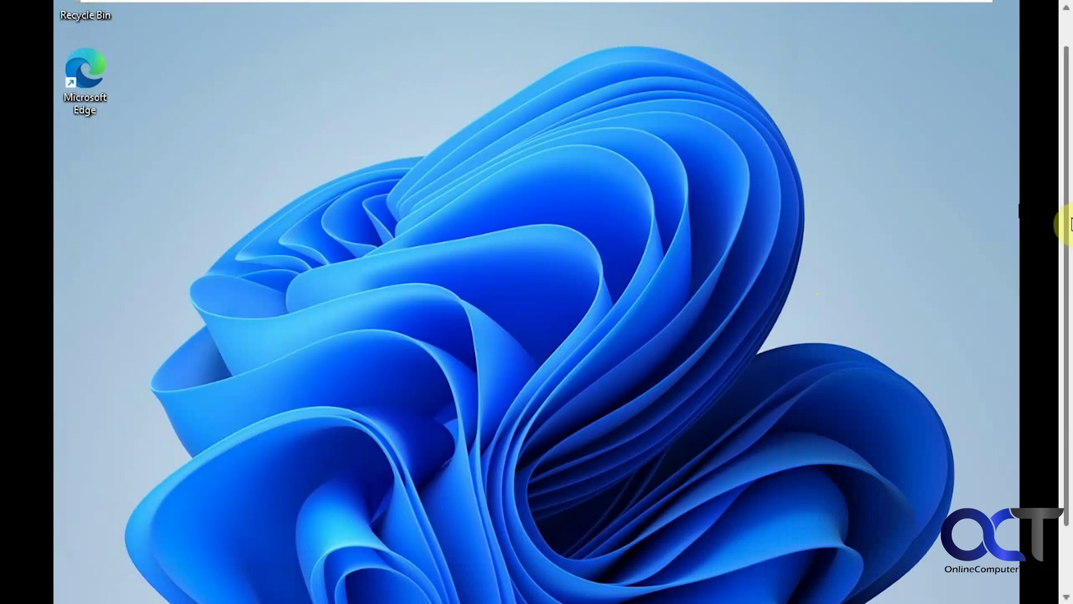
{"action": "scroll", "coordinate": [1056, 229], "scroll_direction": "down", "scroll_amount": 3}
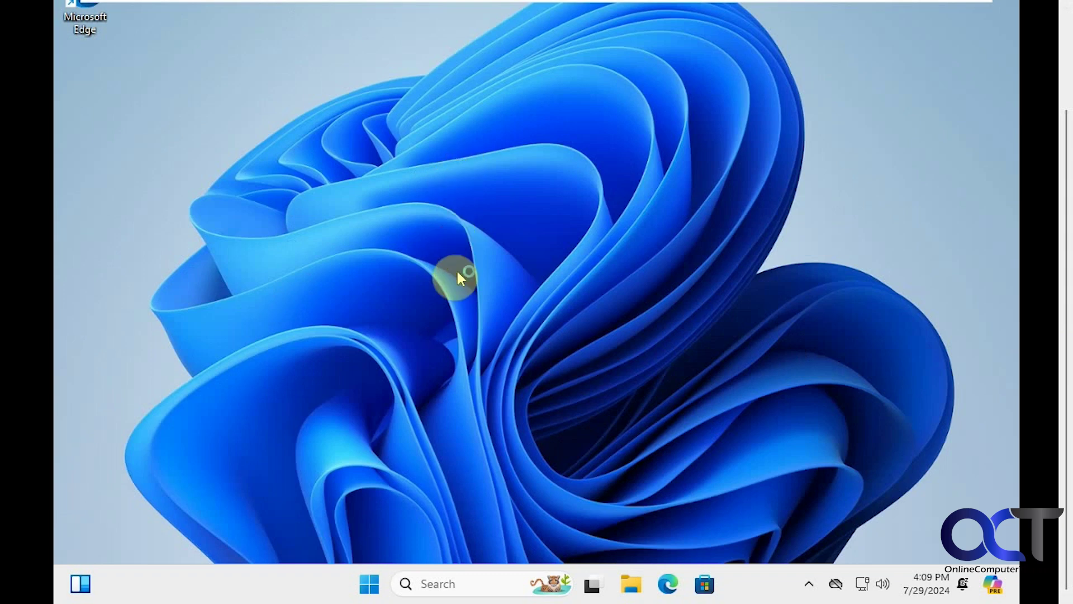
{"action": "left_click", "coordinate": [371, 583]}
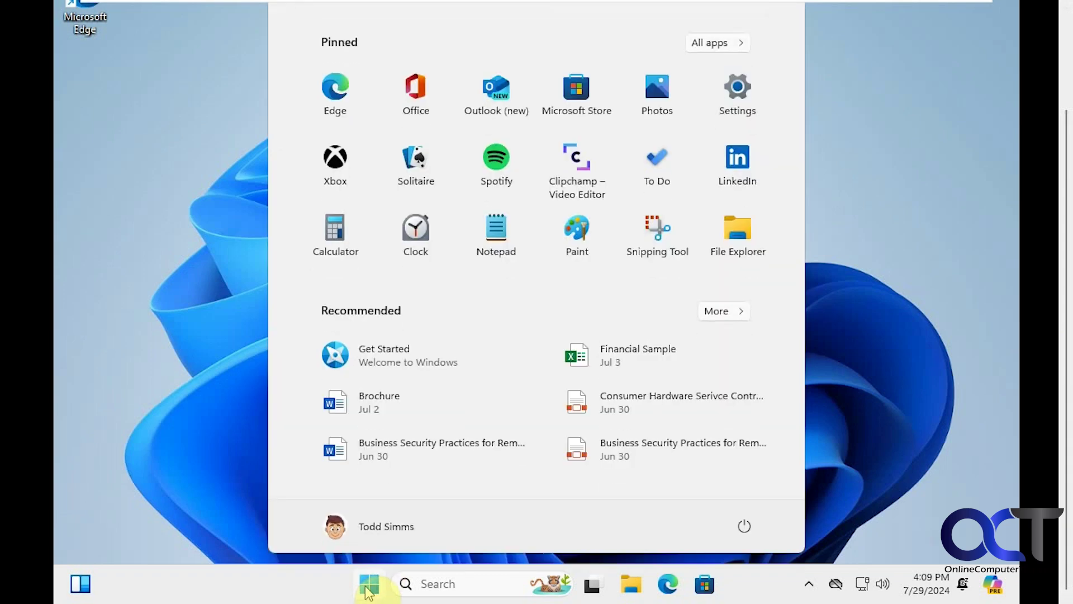
{"action": "left_click", "coordinate": [377, 537]}
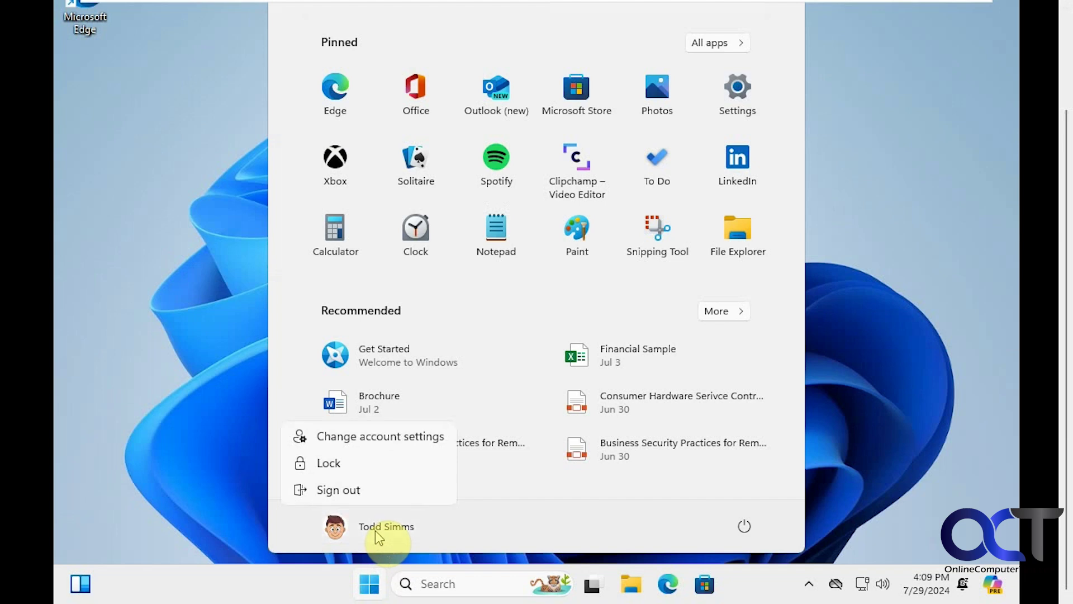
{"action": "left_click", "coordinate": [218, 410]}
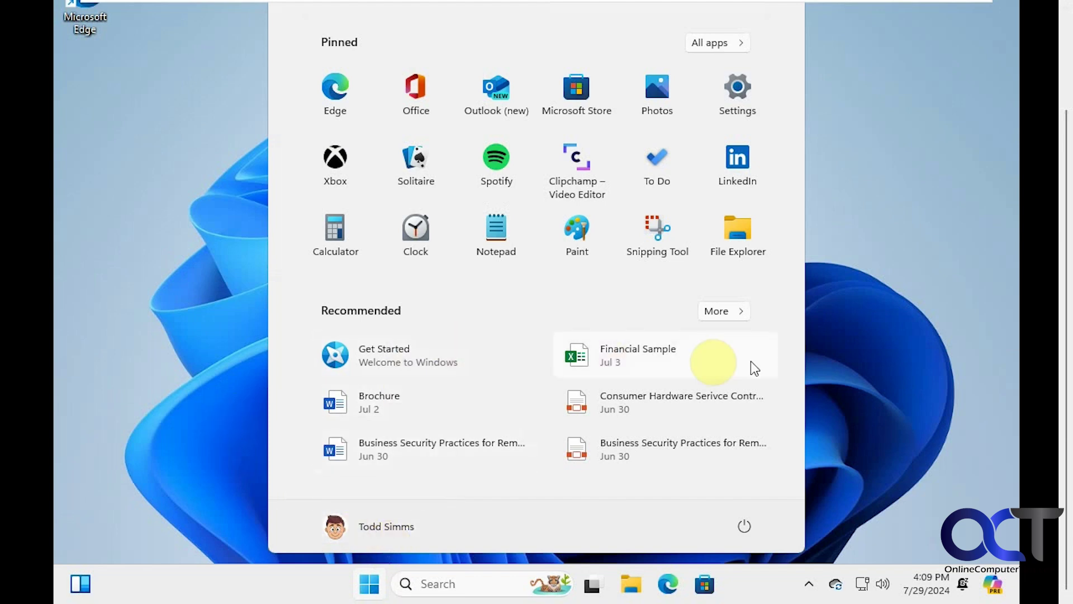
{"action": "left_click", "coordinate": [194, 306]}
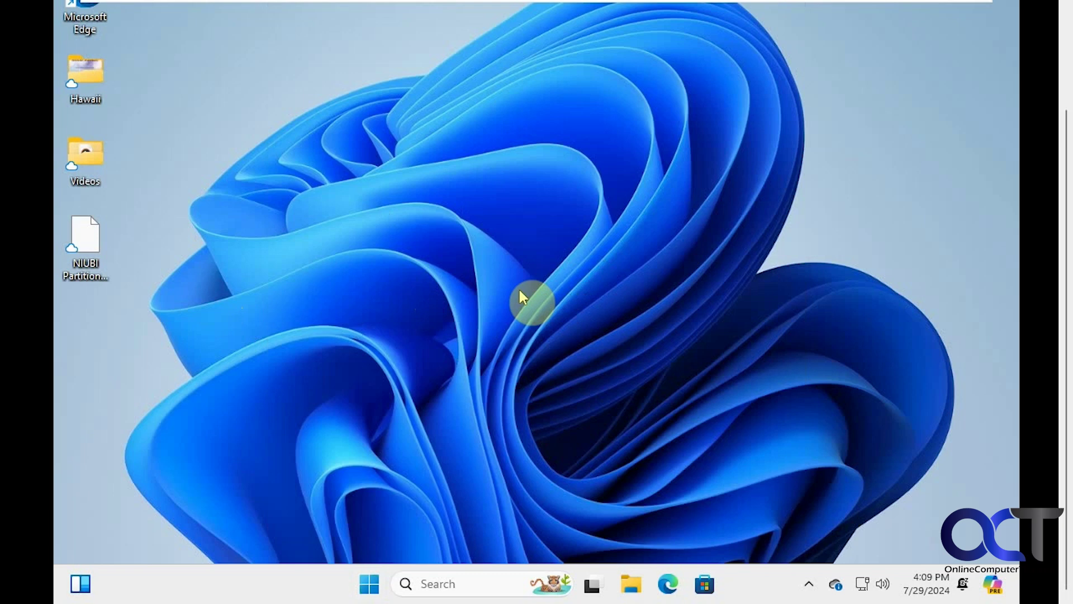
Show This PC in File Explorer: Local Disk (C:) 51.7 GB free of 79.1 GB, Data (D:) 49.5 GB free of 49.9 GB
{"action": "left_click", "coordinate": [631, 586]}
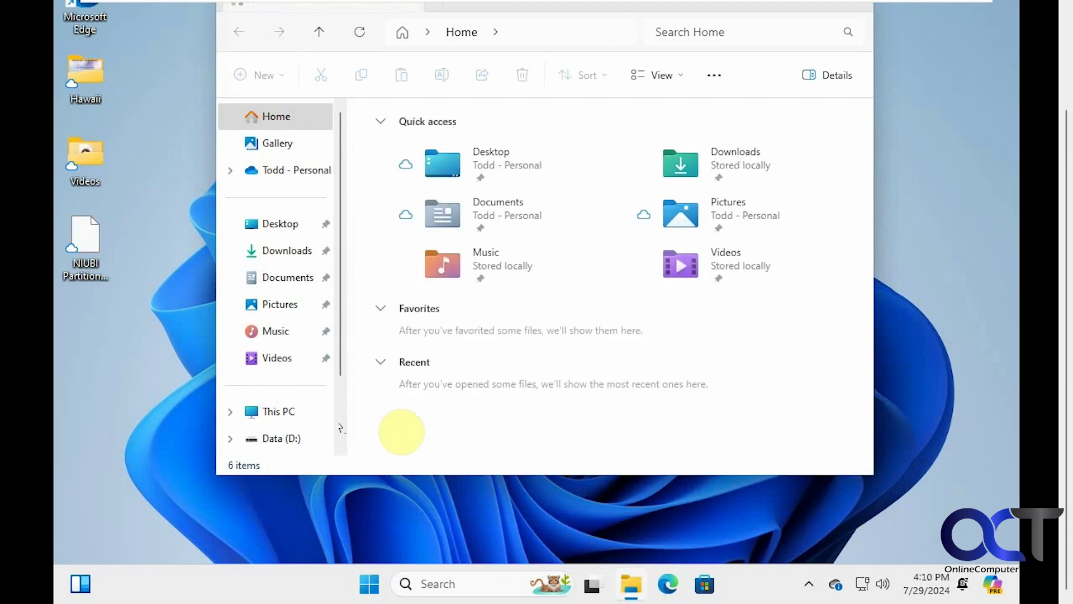
{"action": "left_click", "coordinate": [283, 414]}
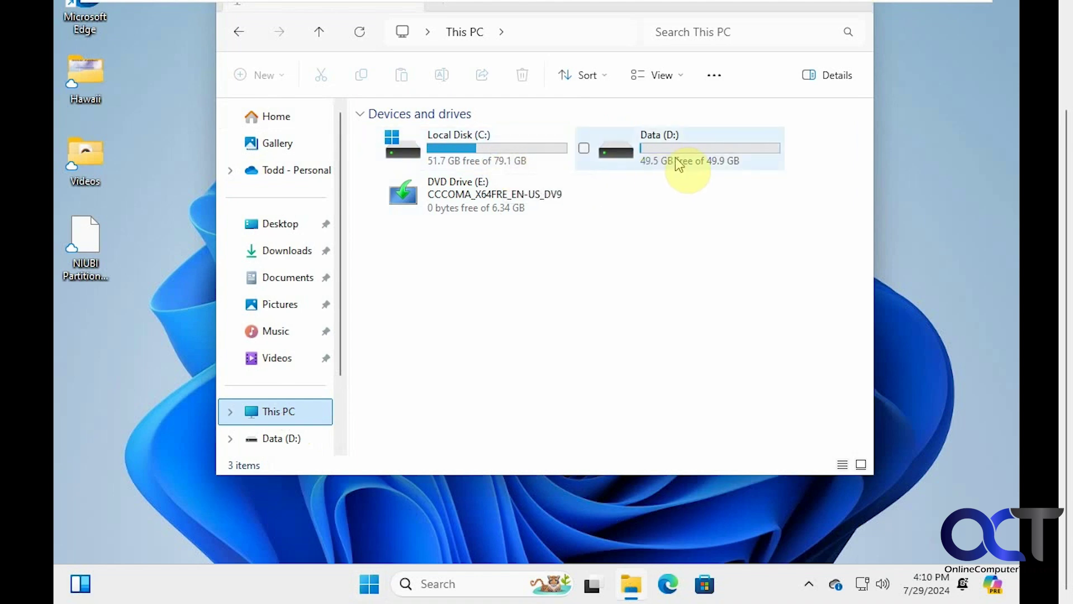
{"action": "mouse_move", "coordinate": [662, 163]}
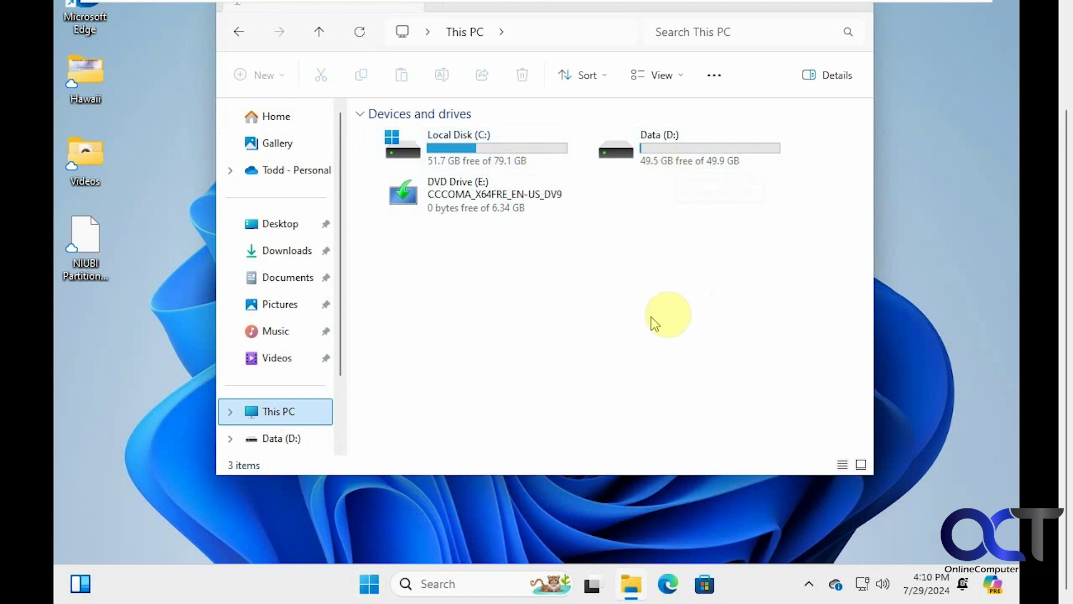